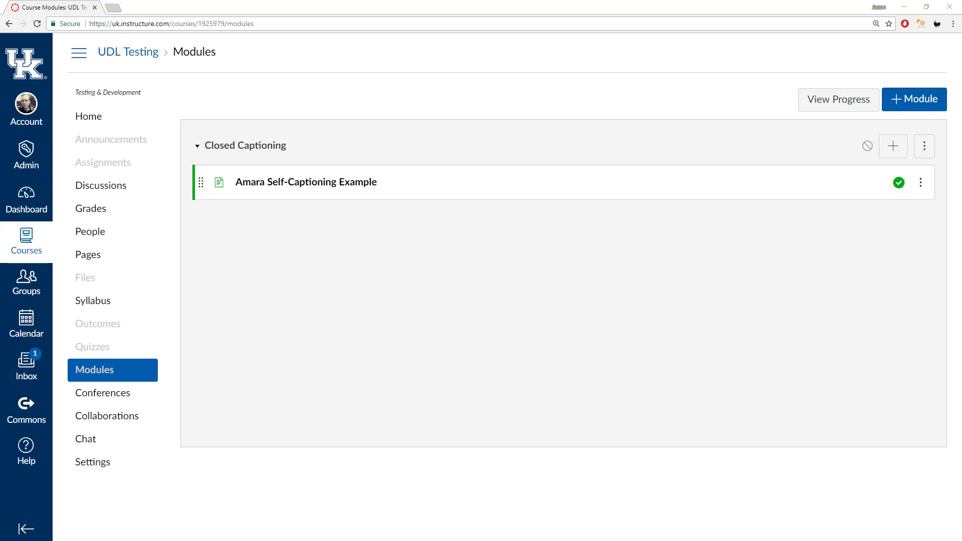
# Edit the Amara Self-Captioning Example page and upload Multimedia Workshop Clip into its body.
pyautogui.click(334, 185)
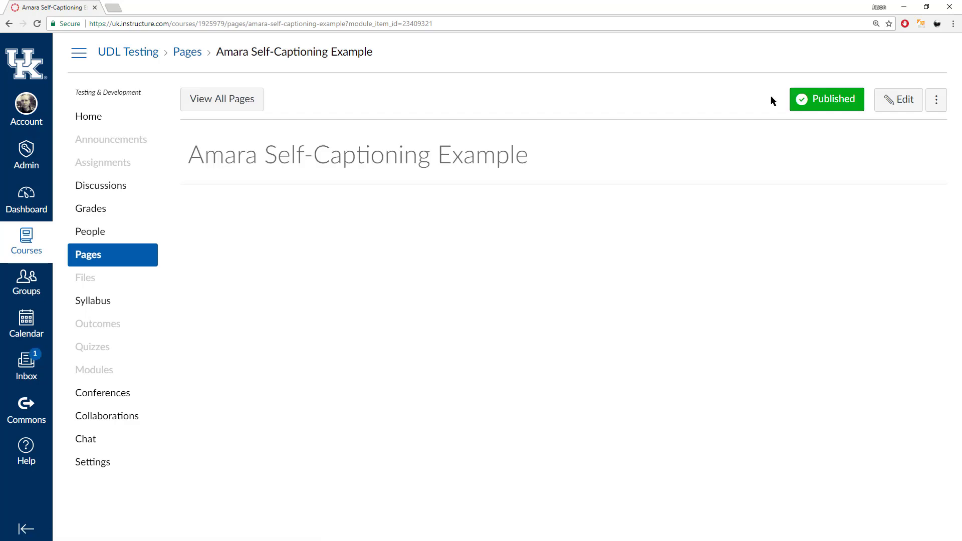
pyautogui.click(904, 104)
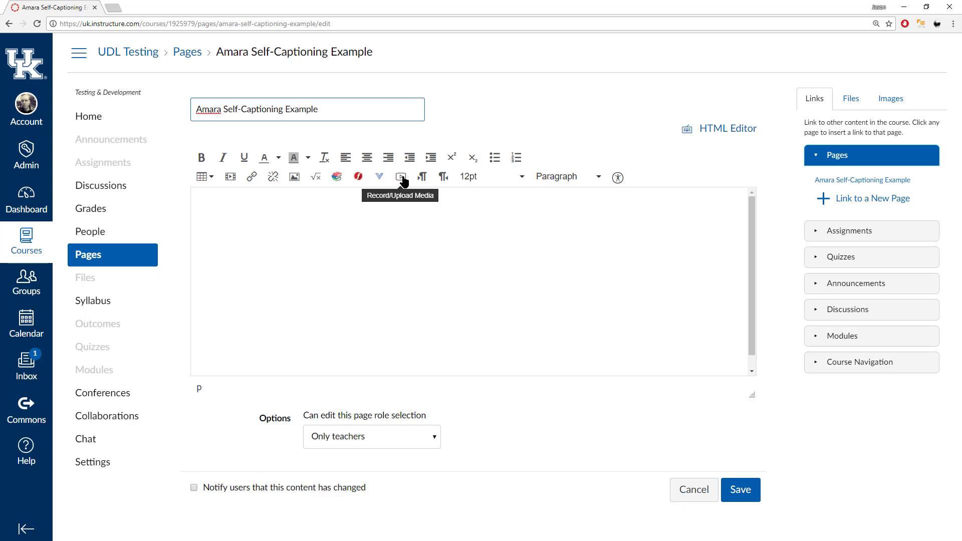
pyautogui.click(401, 177)
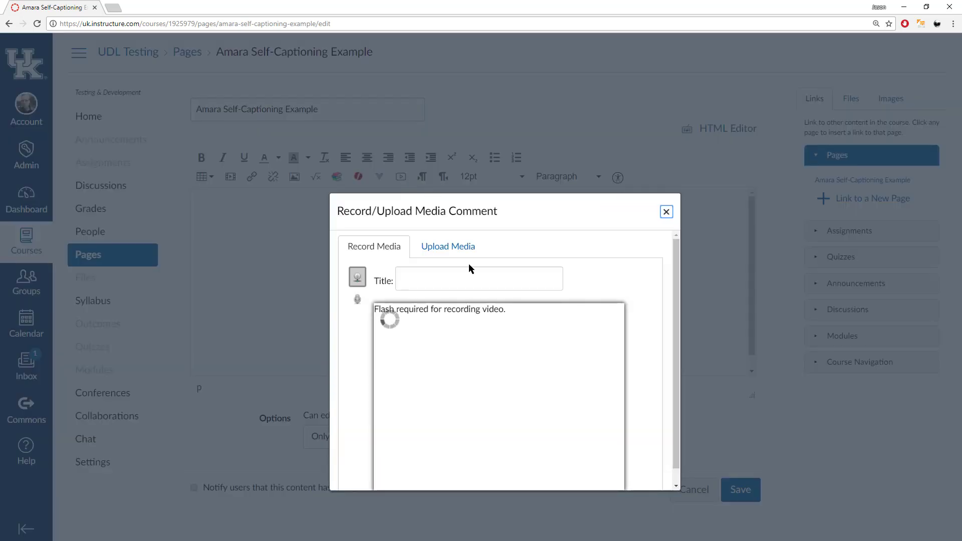
pyautogui.click(455, 248)
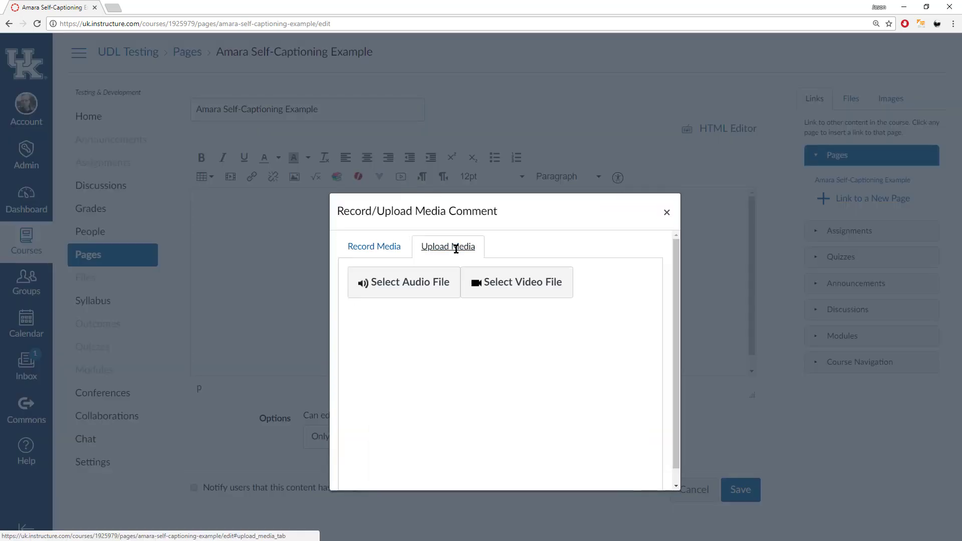
pyautogui.click(534, 293)
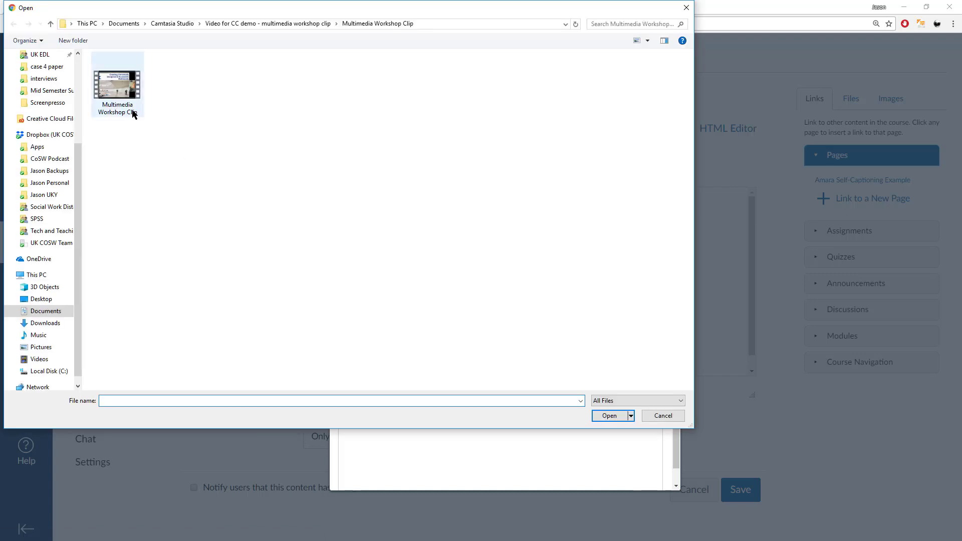
pyautogui.click(122, 98)
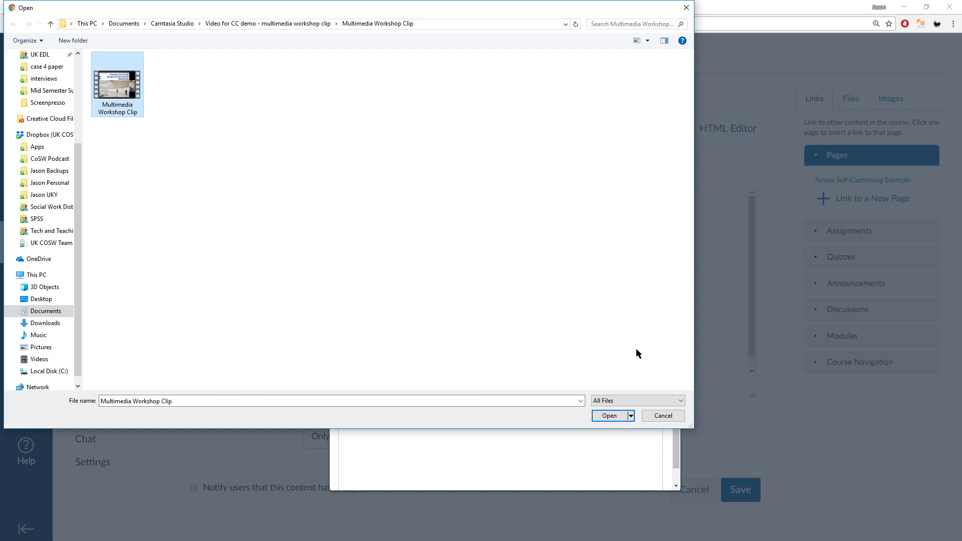
pyautogui.click(610, 416)
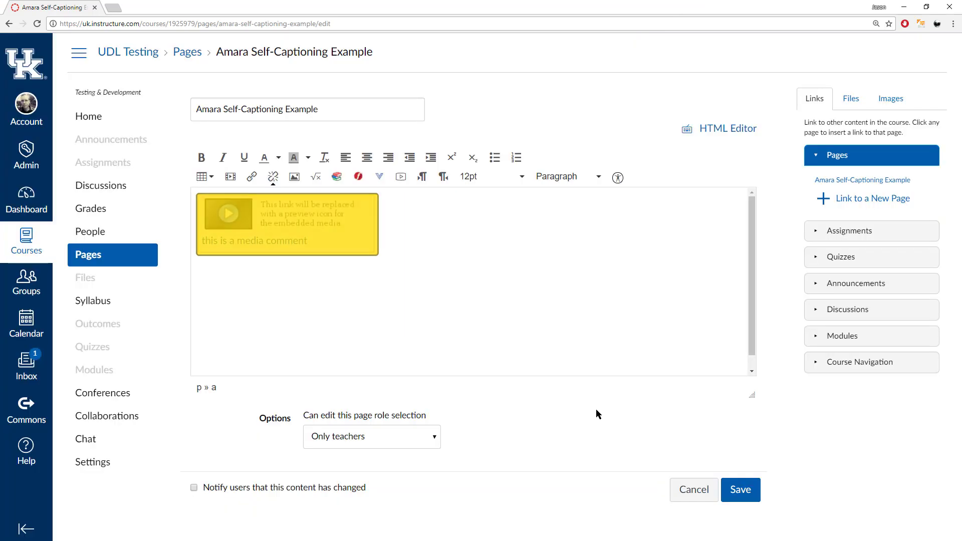
# Save the page and start playing the embedded workshop video.
pyautogui.click(740, 490)
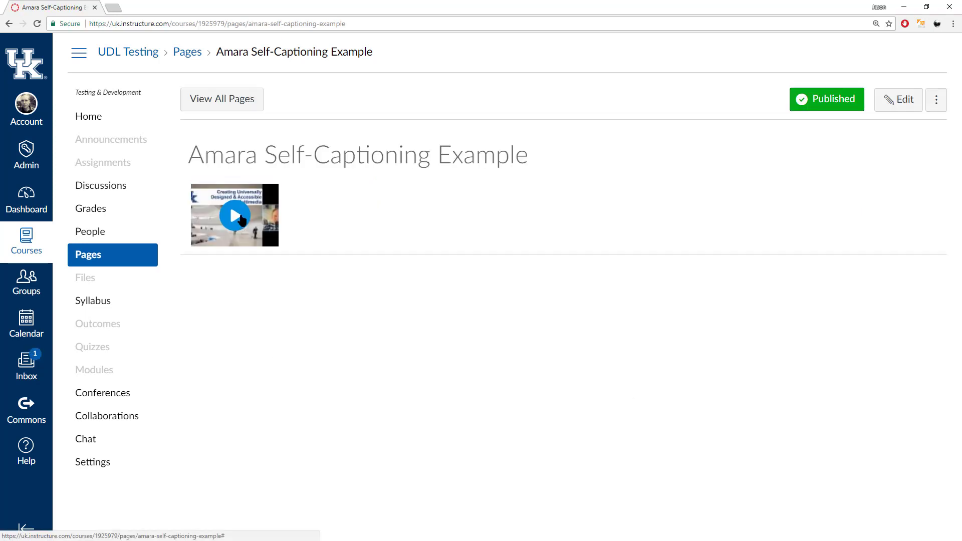
pyautogui.click(236, 217)
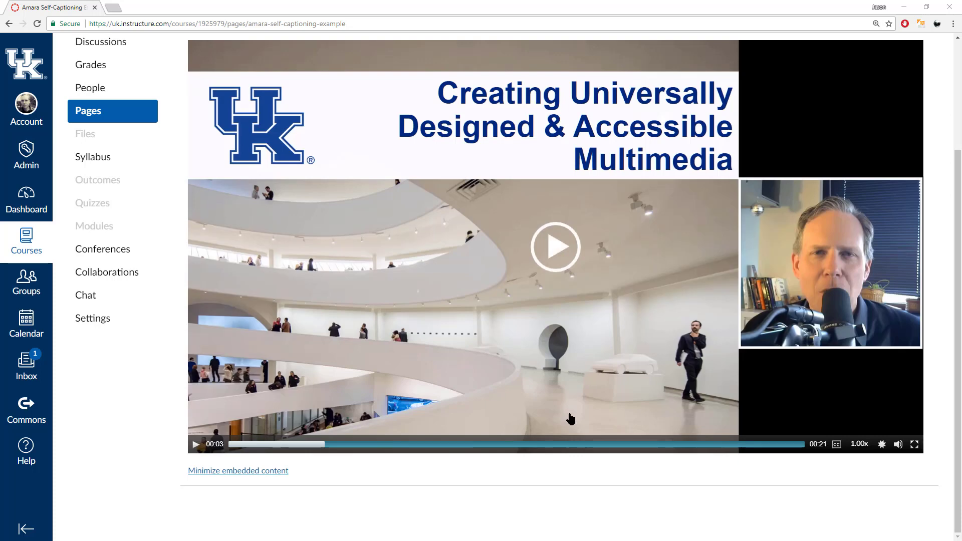
pyautogui.moveTo(842, 454)
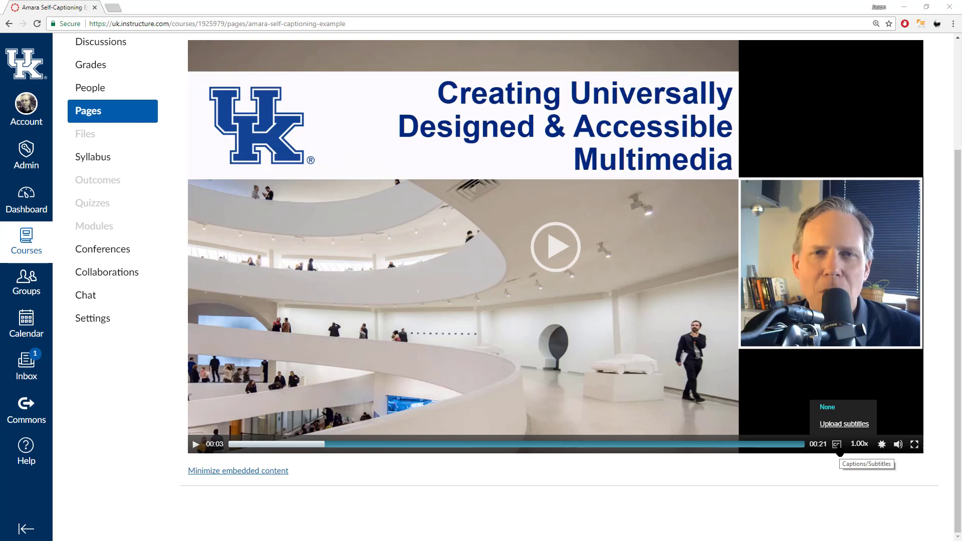
# Copy the video's Step 1 URL from the Create/Add Subtitles dialog.
pyautogui.click(842, 424)
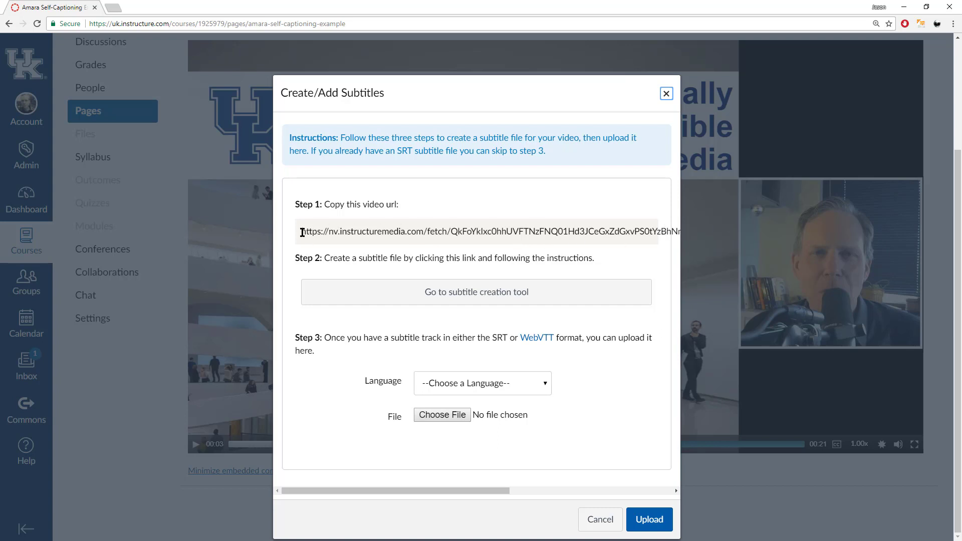
pyautogui.moveTo(302, 232); pyautogui.dragTo(679, 229)
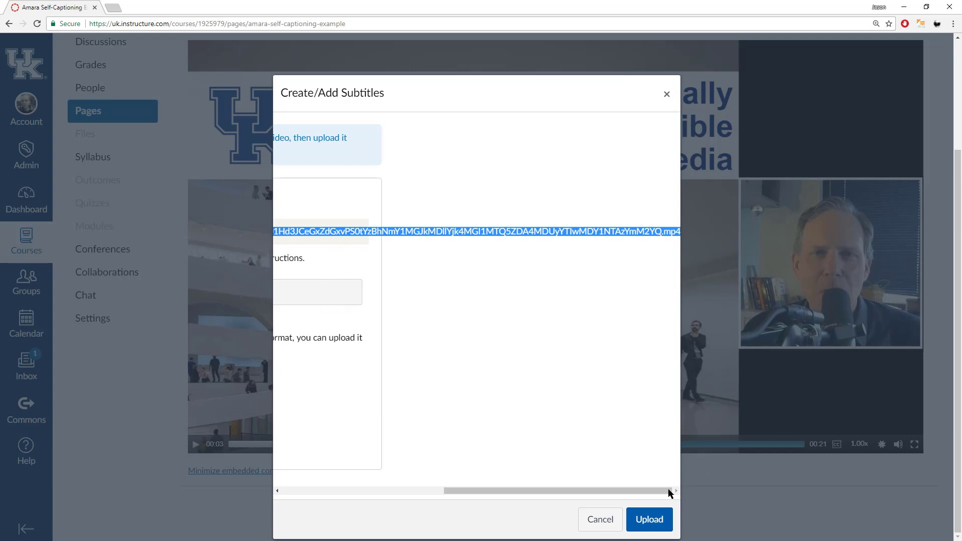
pyautogui.moveTo(570, 495); pyautogui.dragTo(263, 499)
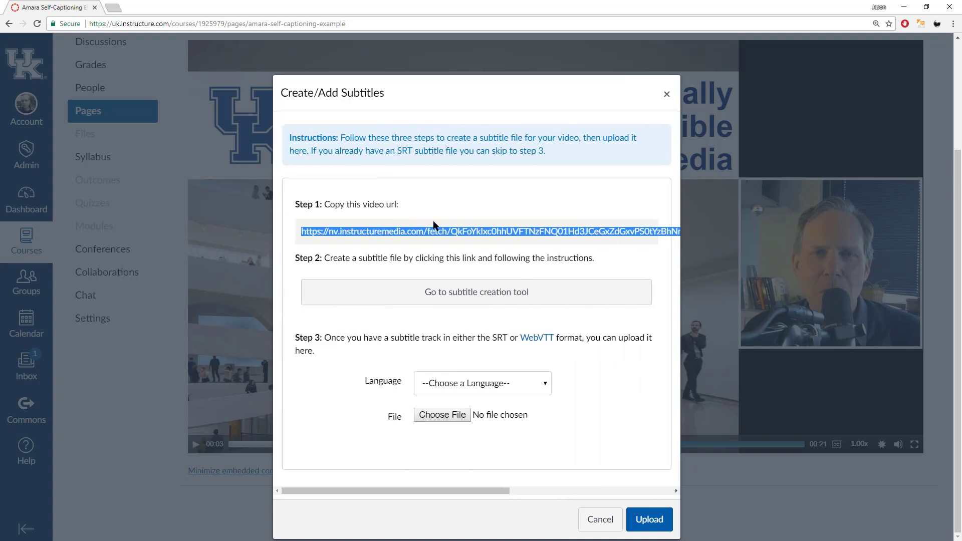
pyautogui.hotkey('ctrl', 'c')
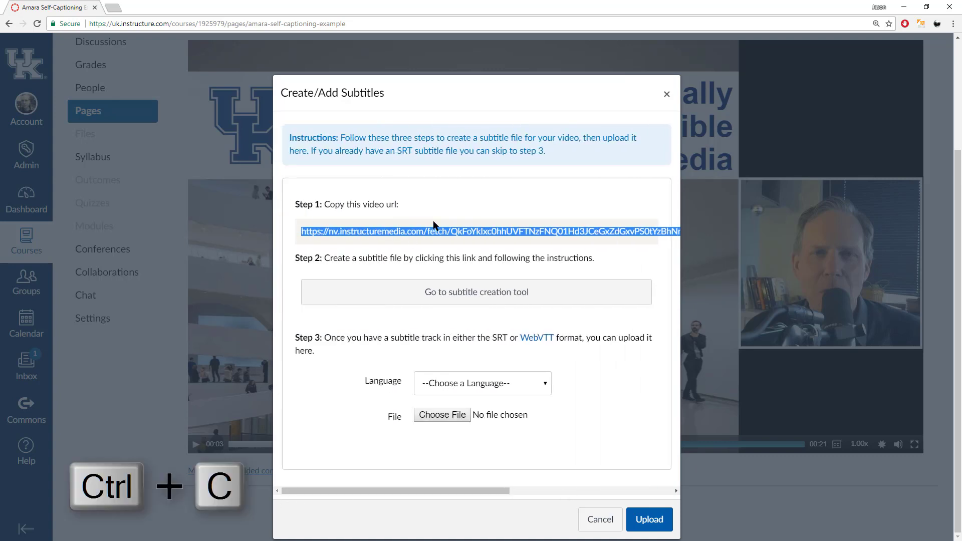
# Paste the copied video URL into Amara's Subtitle a Video field and begin.
pyautogui.click(482, 300)
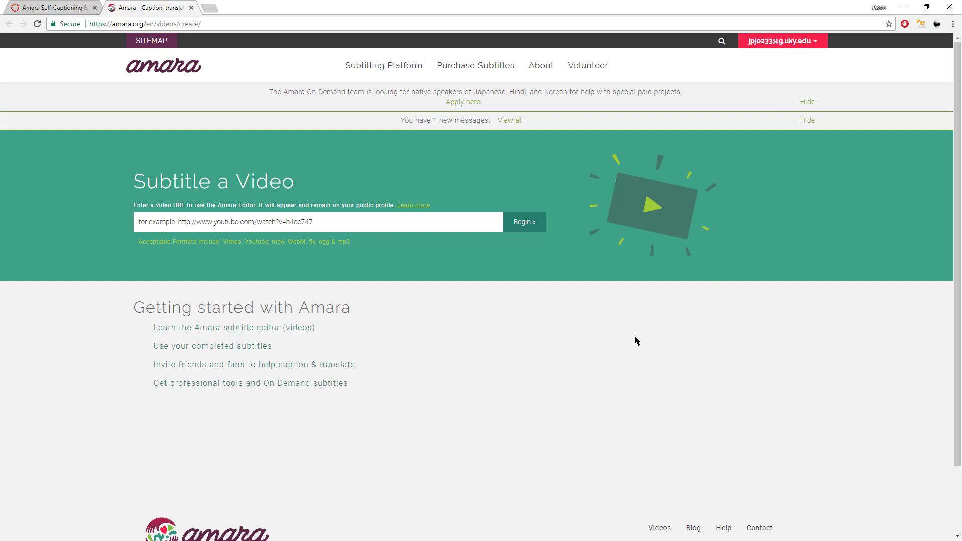
pyautogui.click(328, 219)
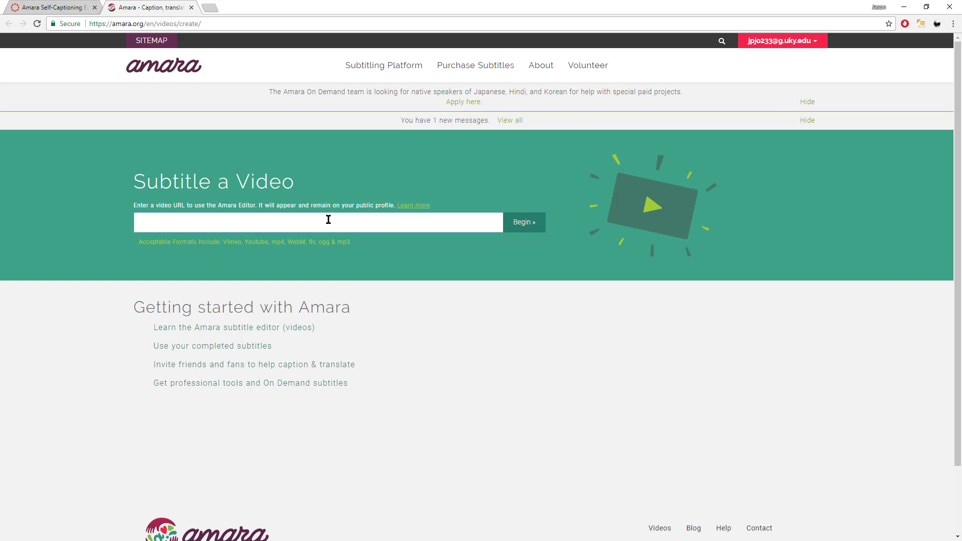
pyautogui.hotkey('ctrl', 'v')
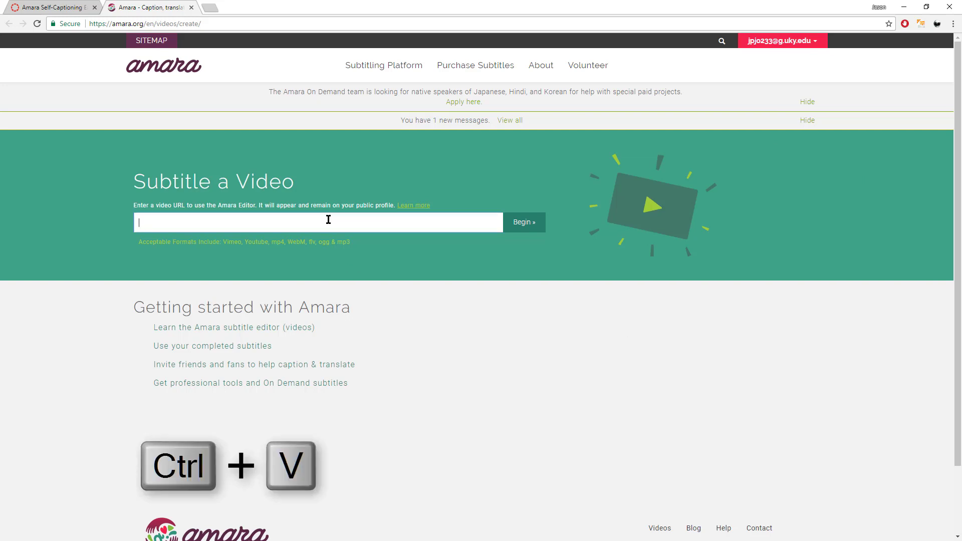
pyautogui.hotkey('ctrl', 'v')
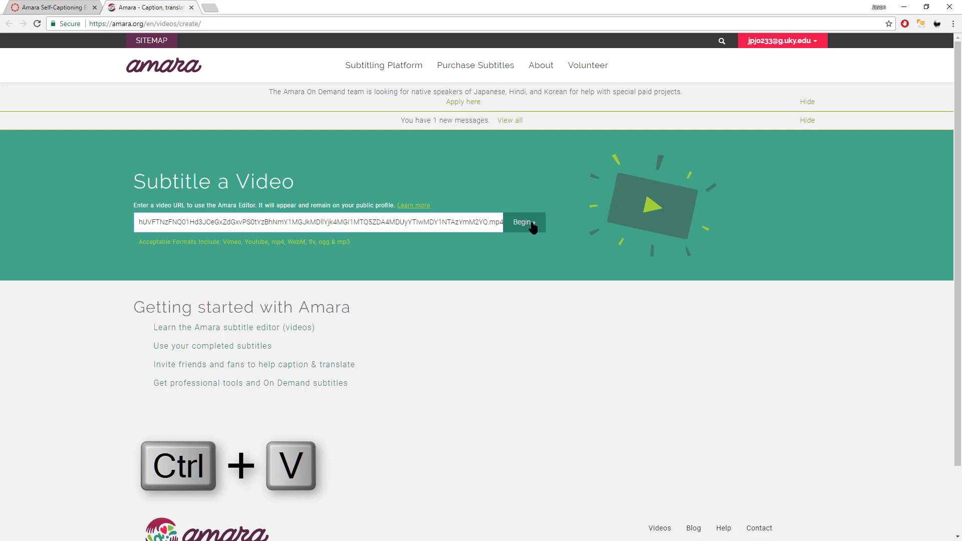
pyautogui.click(532, 227)
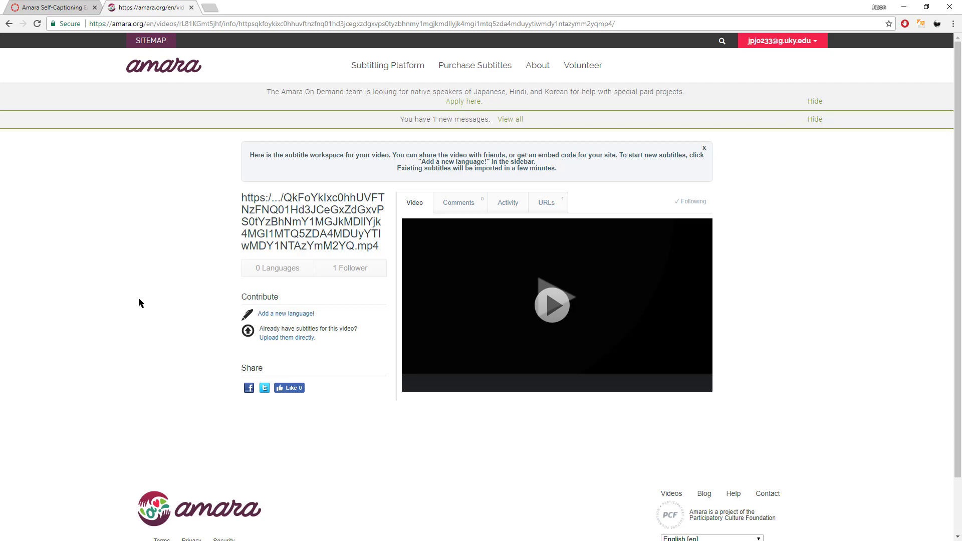
# Add a new language with English [en] as both video and subtitle language.
pyautogui.click(291, 314)
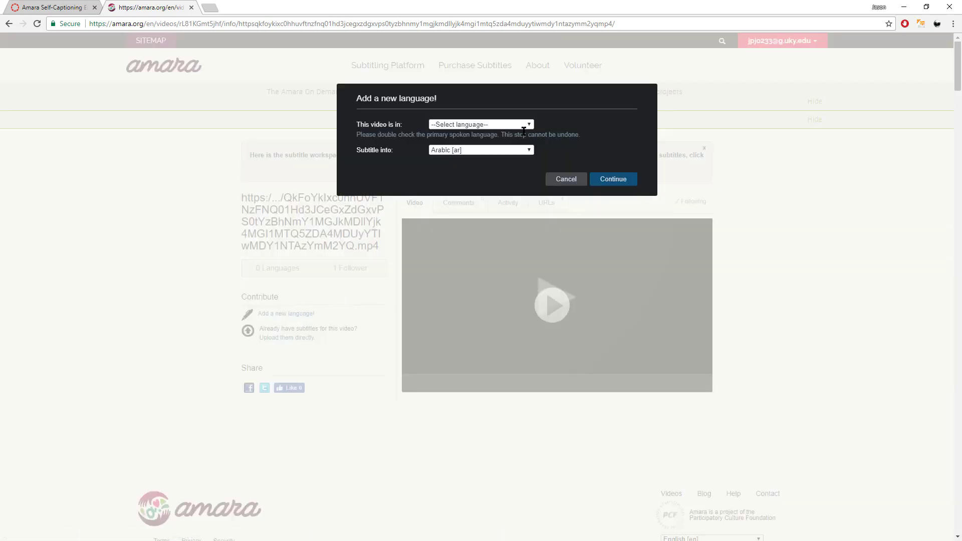
pyautogui.click(480, 124)
pyautogui.click(477, 245)
pyautogui.click(477, 150)
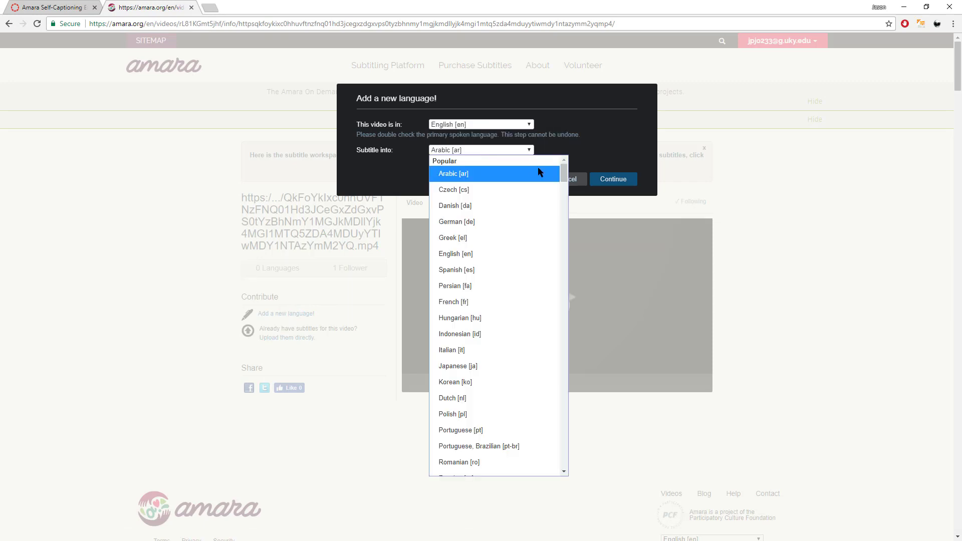
pyautogui.click(504, 254)
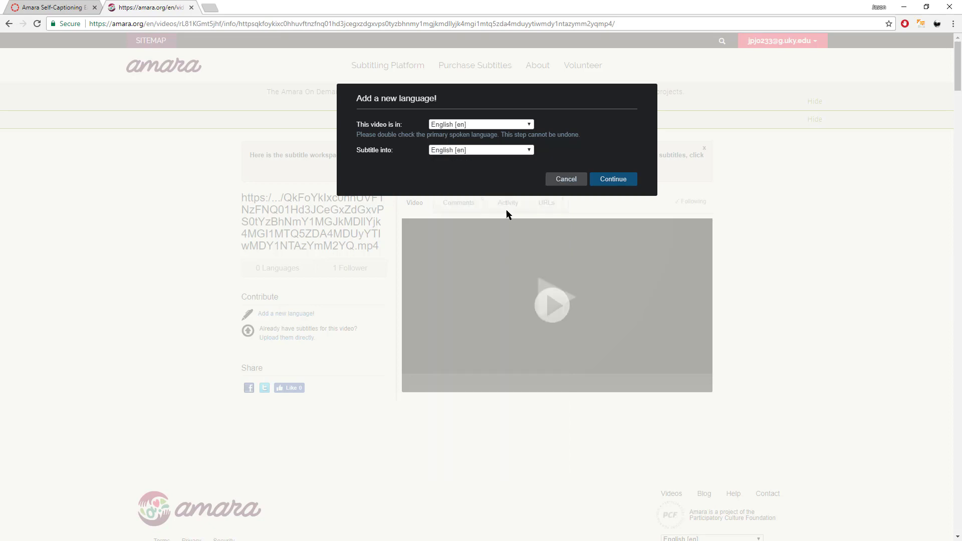
pyautogui.click(625, 182)
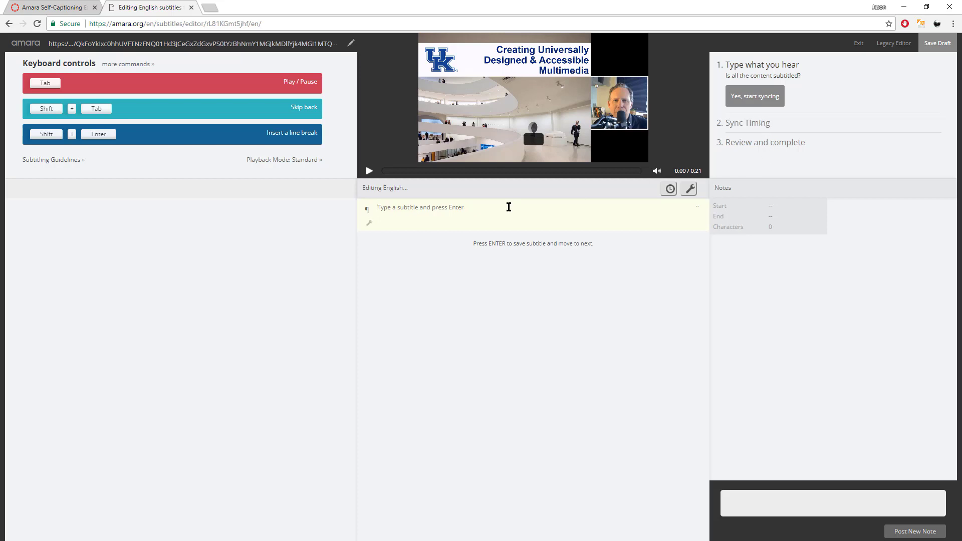
# Click outside the subtitle box so keyboard shortcuts control video playback.
pyautogui.click(389, 172)
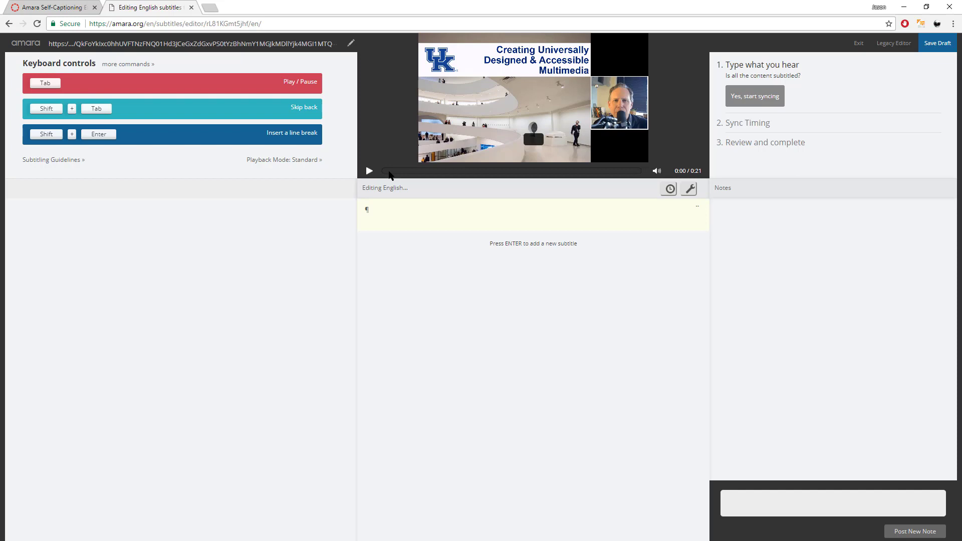
# Preview the video's first seconds and add a new blank subtitle line.
pyautogui.press('Tab')
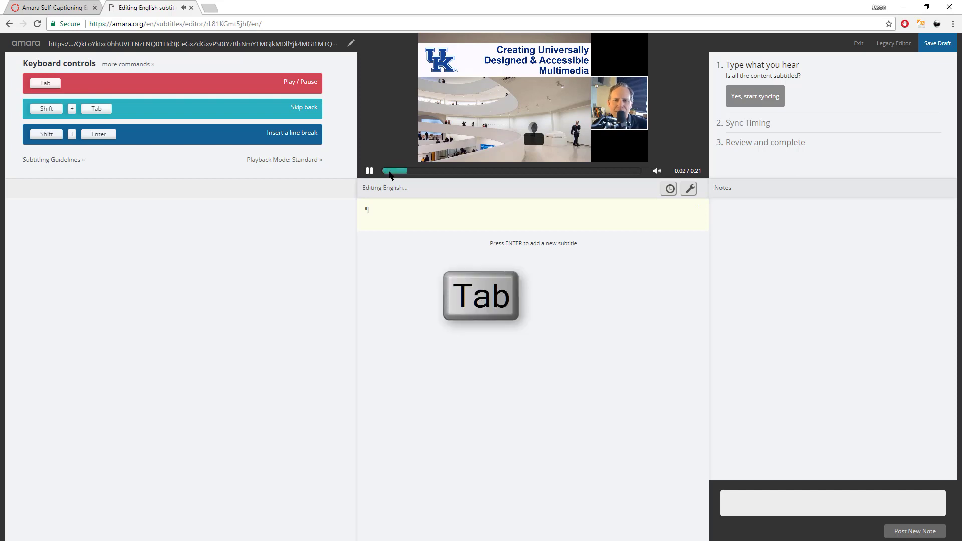
pyautogui.press('Tab')
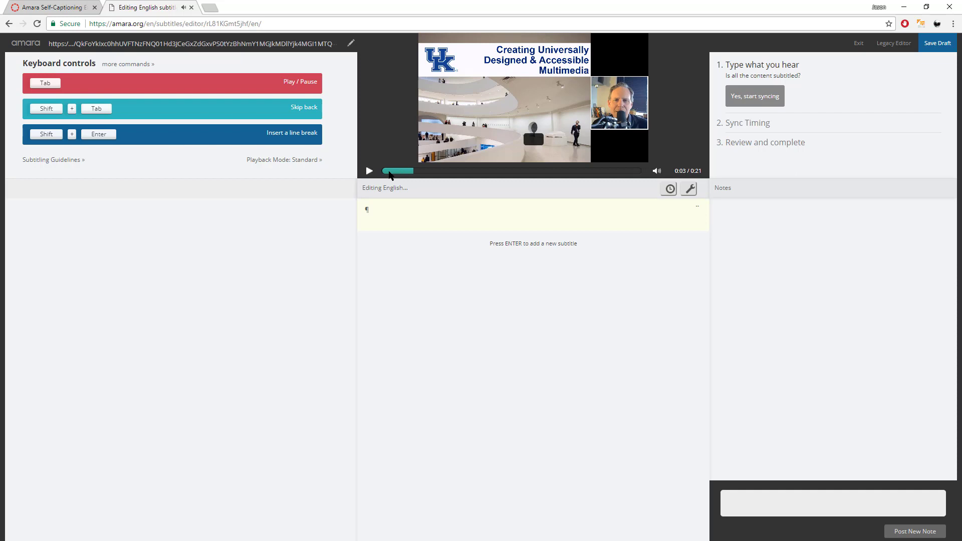
pyautogui.hotkey('shift', 'Tab')
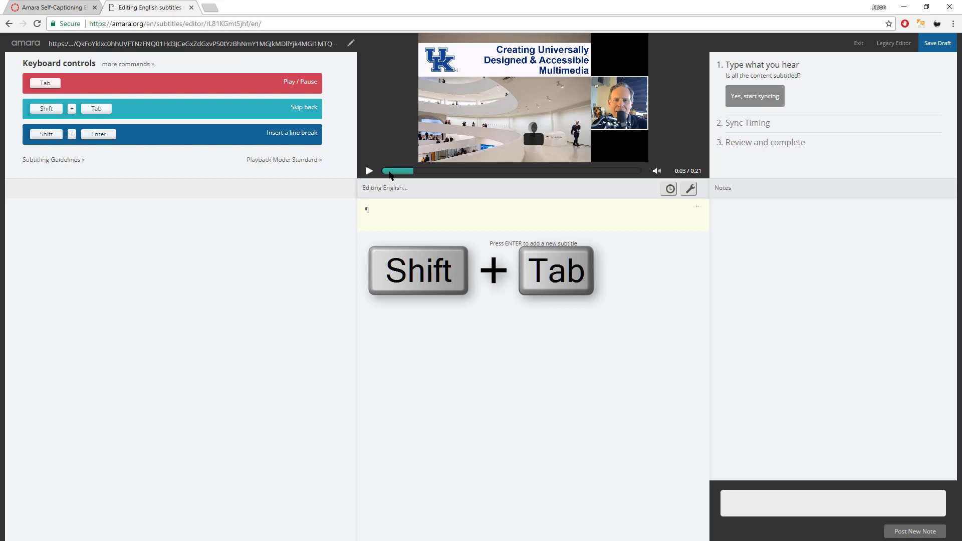
pyautogui.click(390, 172)
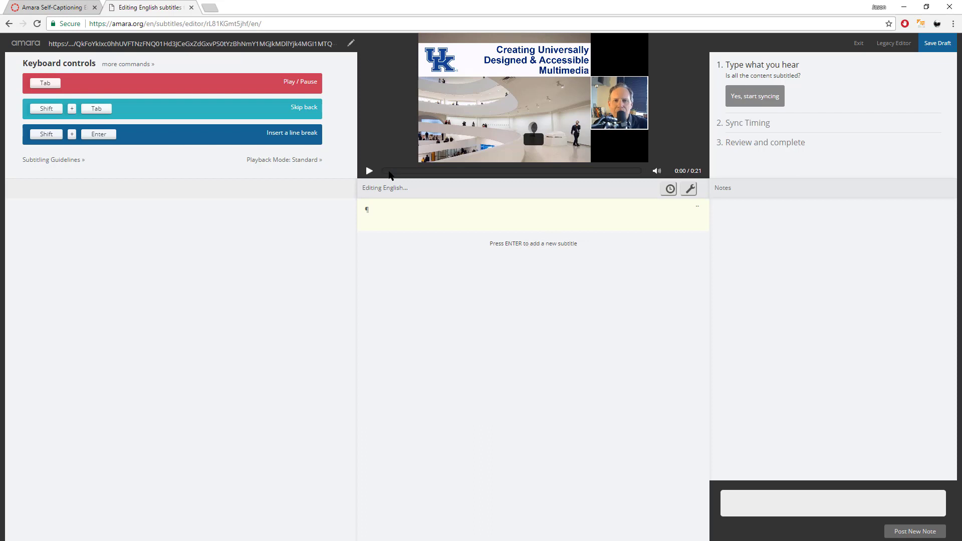
pyautogui.hotkey('shift', 'Return')
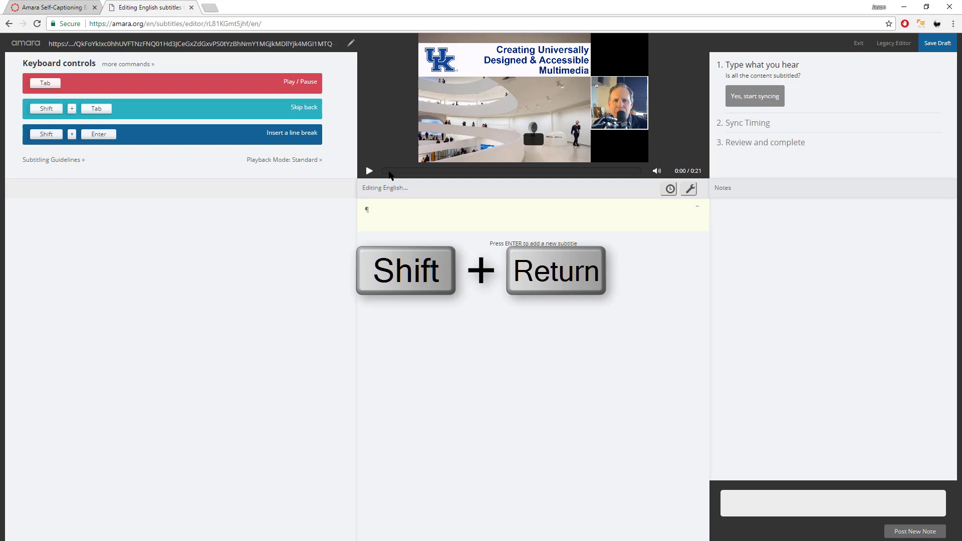
pyautogui.press('Return')
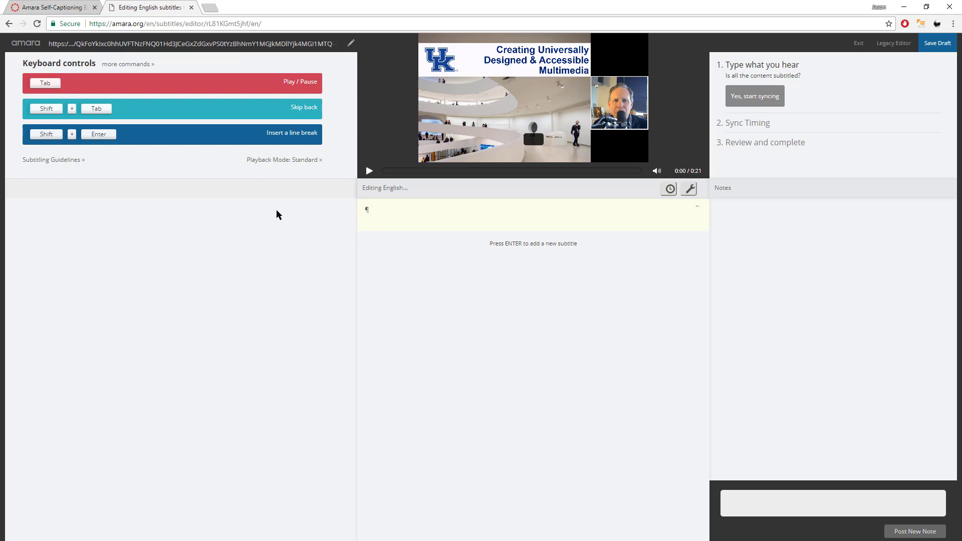
# Write the two-line welcome subtitle, splitting 'Welcome to Creating Universally / Designed & Accessible Multimedia Worskshop'.
pyautogui.click(430, 211)
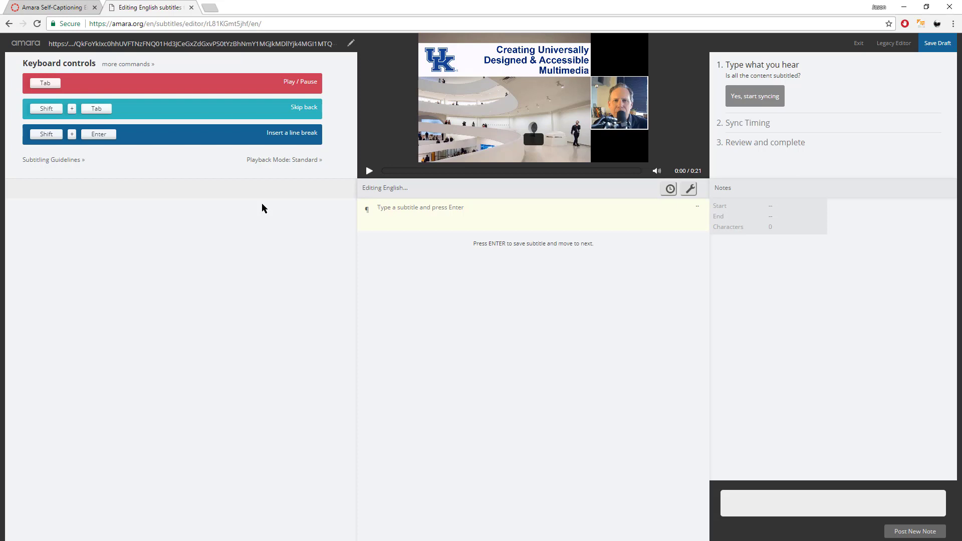
pyautogui.press('Tab')
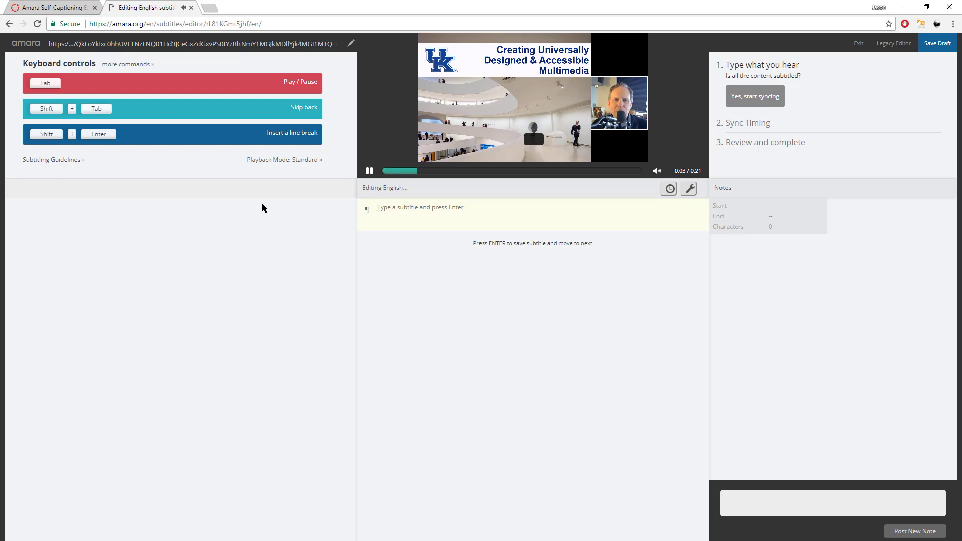
pyautogui.press('Tab')
pyautogui.write('Welcome to')
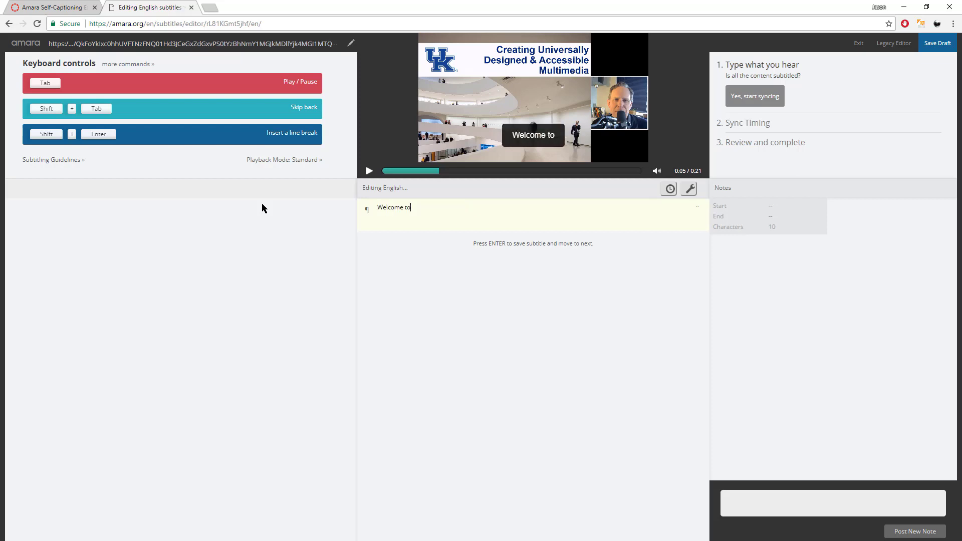
pyautogui.write(' Creating Universally Designed & Accessible Multimedia Worskshop')
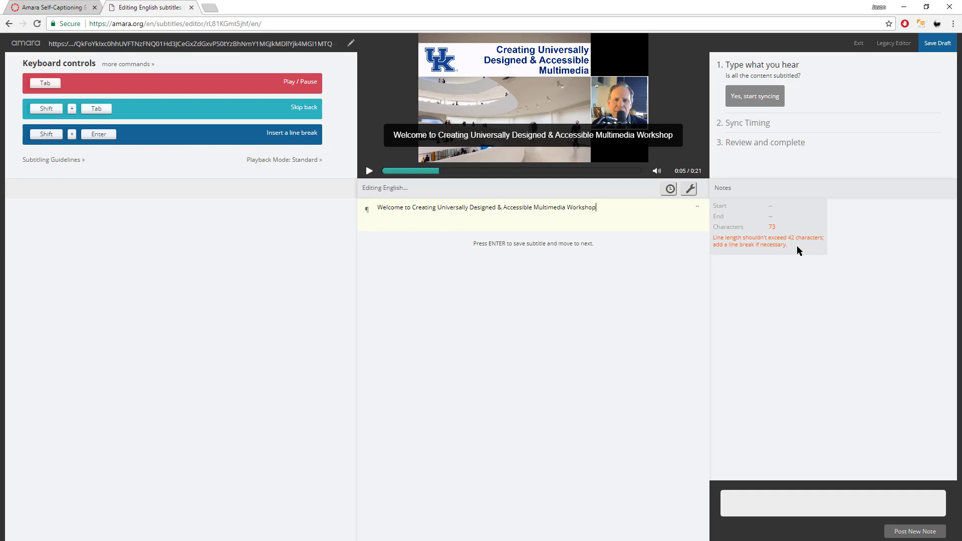
pyautogui.click(468, 208)
pyautogui.hotkey('shift', 'Return')
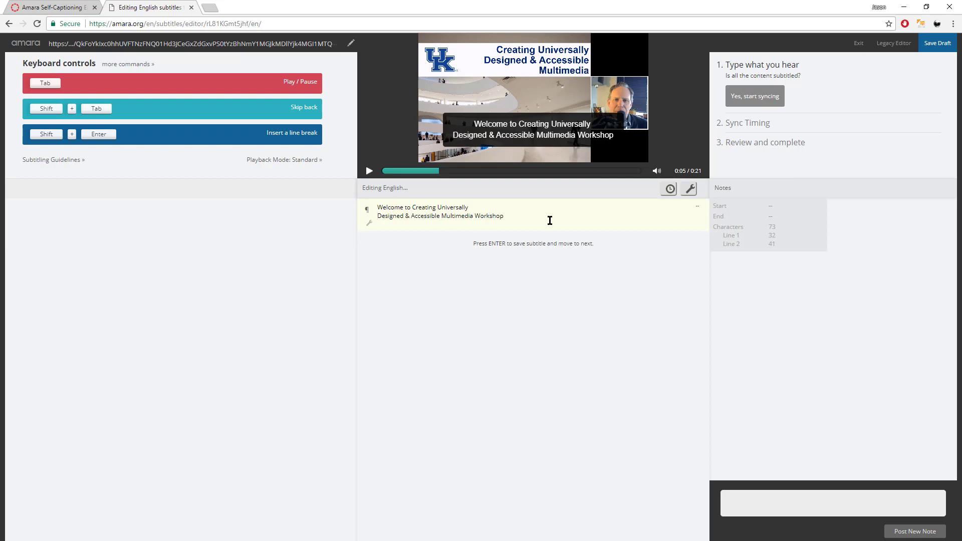
pyautogui.press('Return')
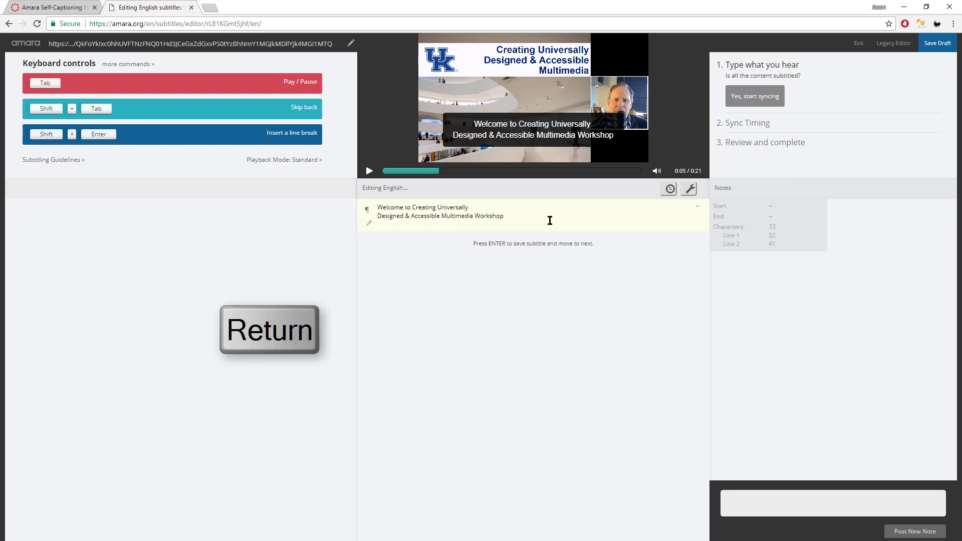
pyautogui.press('Return')
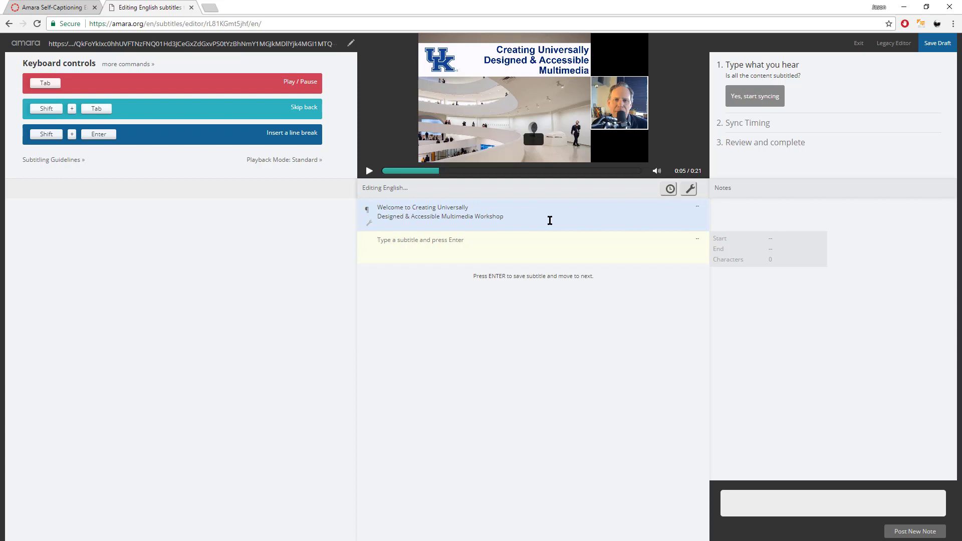
# Add the speaker's name subtitle with second line 'Director of Teaching & Learning'.
pyautogui.press('Tab')
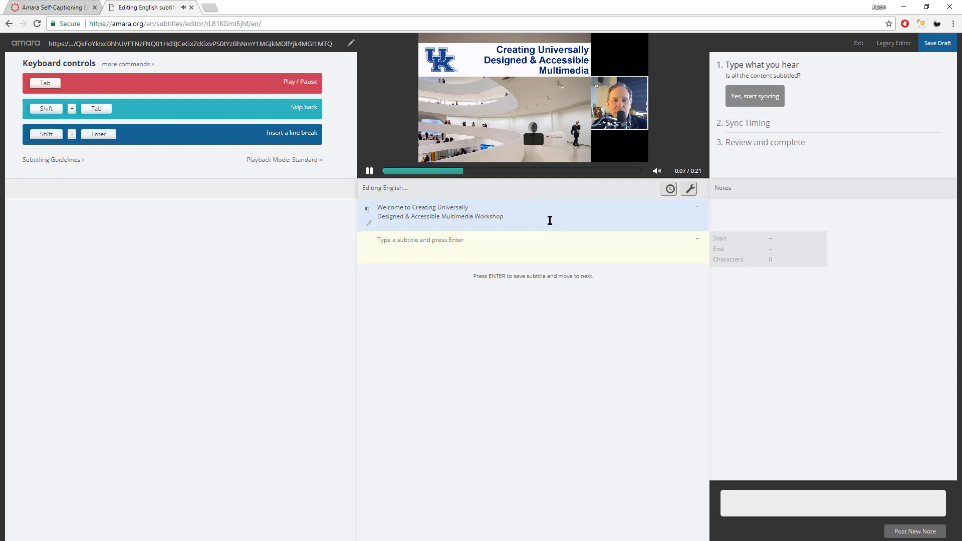
pyautogui.press('Tab')
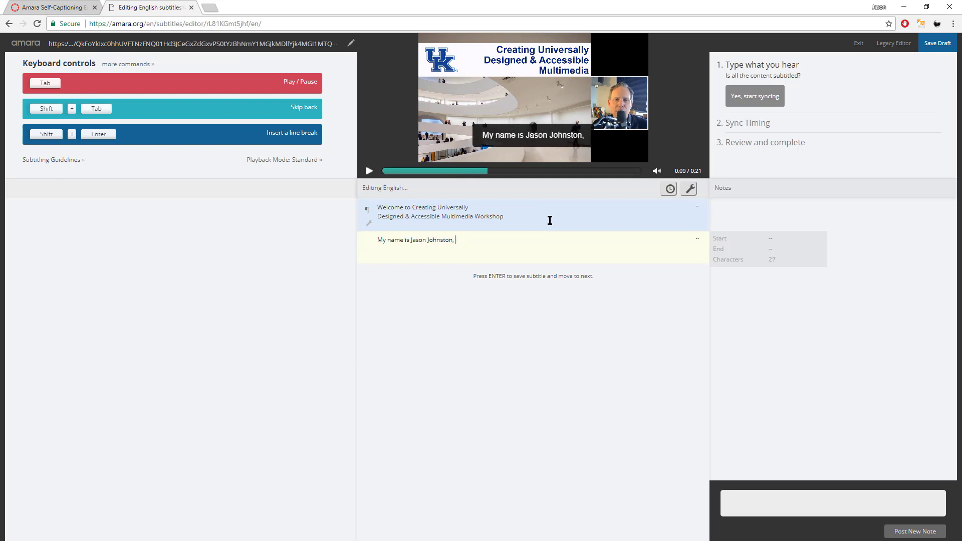
pyautogui.hotkey('shift', 'Return')
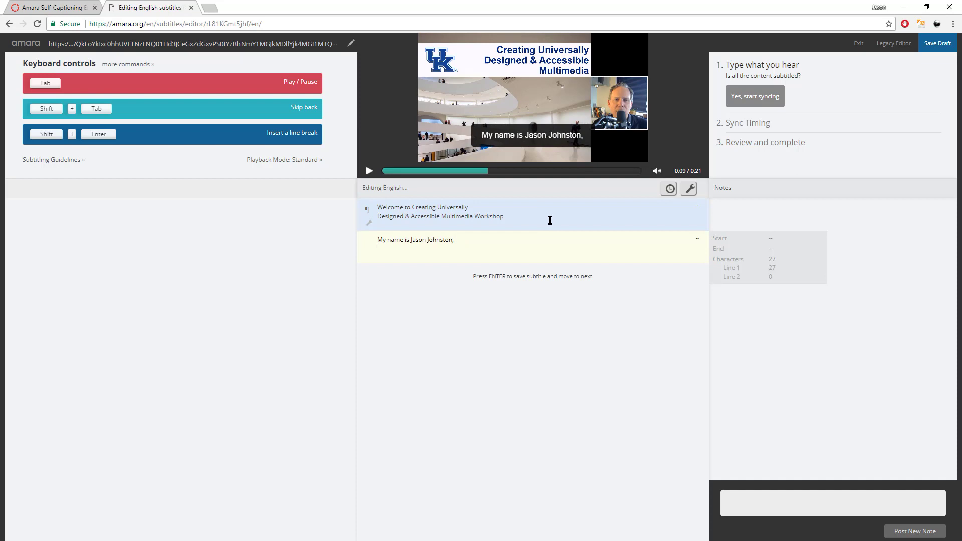
pyautogui.write('Director of Teaching & Learning')
pyautogui.press('Return')
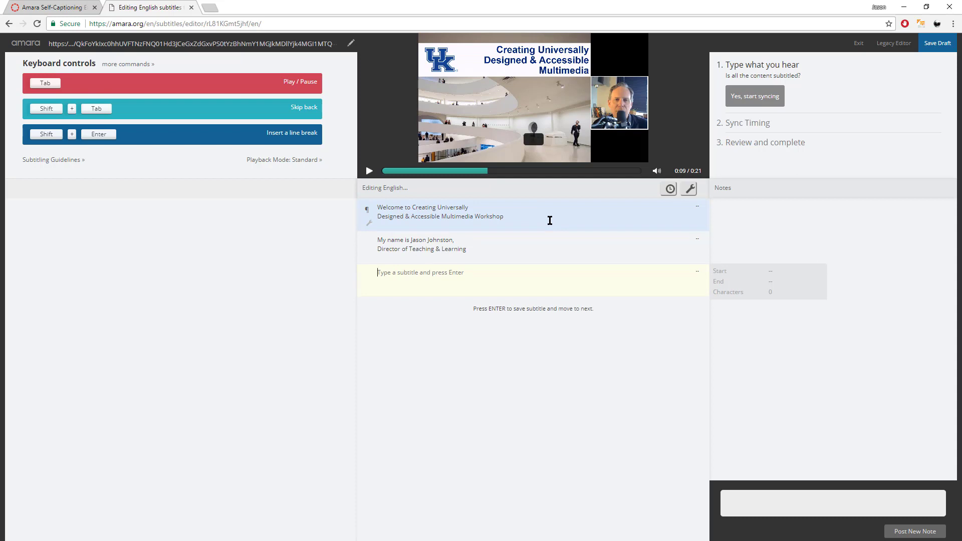
# Add the subtitle 'in the College of Social Work / at the University of Kentucky'.
pyautogui.write('in the College of Social Work')
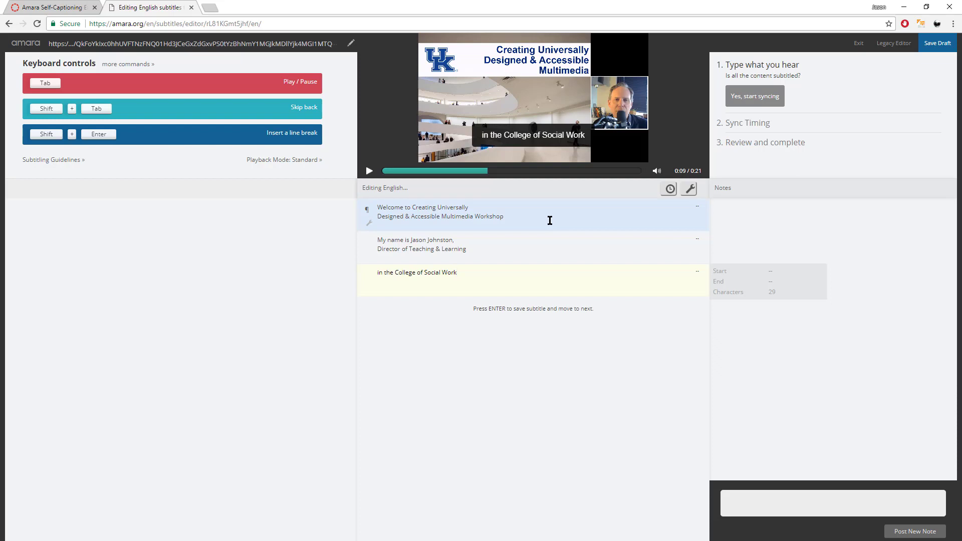
pyautogui.hotkey('shift', 'Tab')
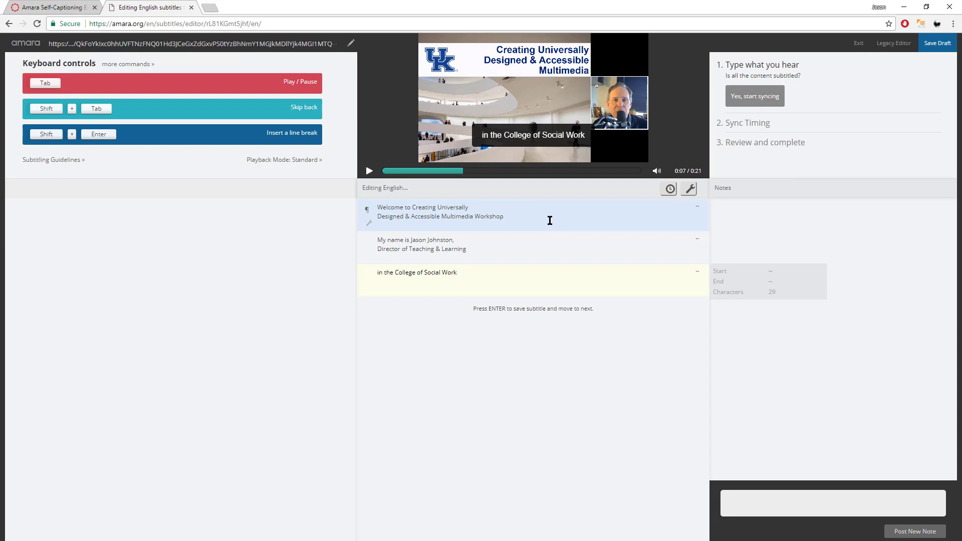
pyautogui.press('Tab')
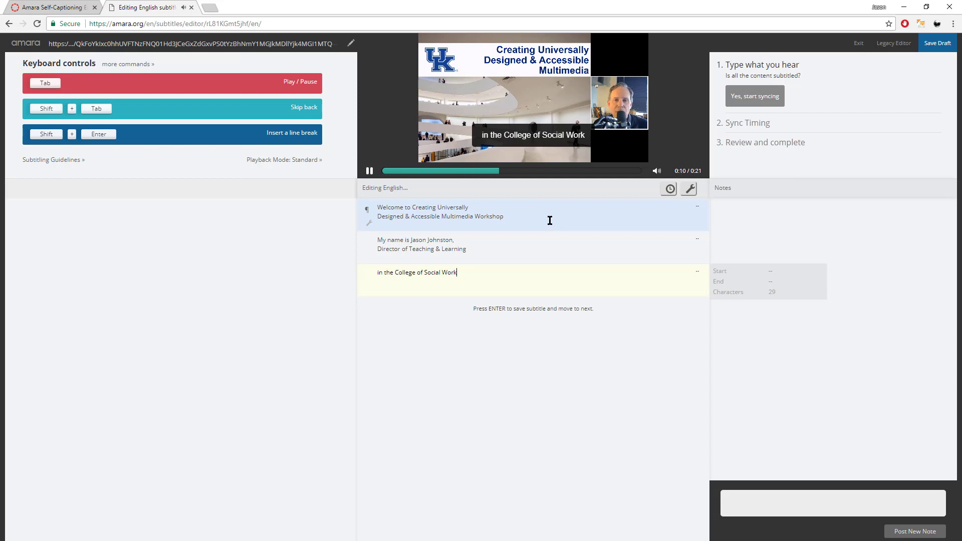
pyautogui.press('Tab')
pyautogui.hotkey('shift', 'Return')
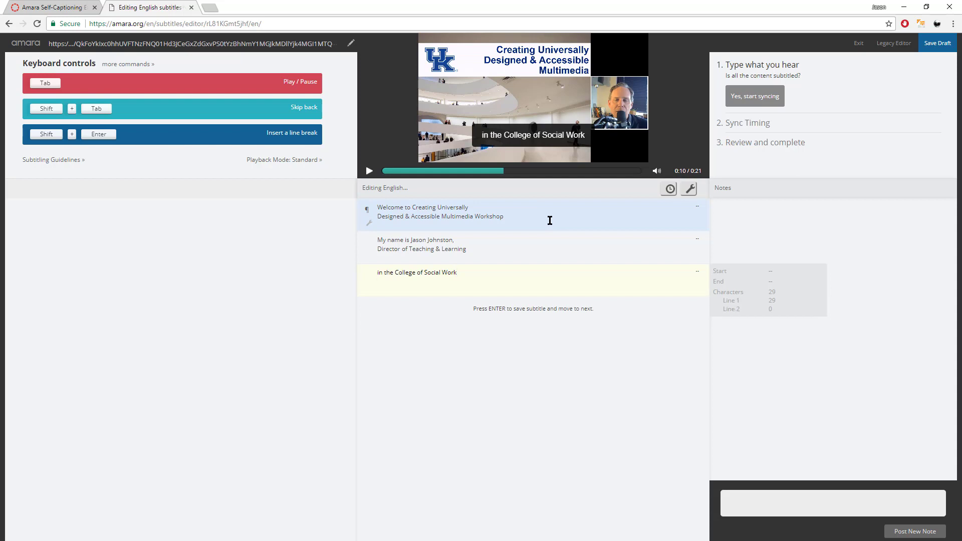
pyautogui.write('at the University of Kentucky')
pyautogui.press('Return')
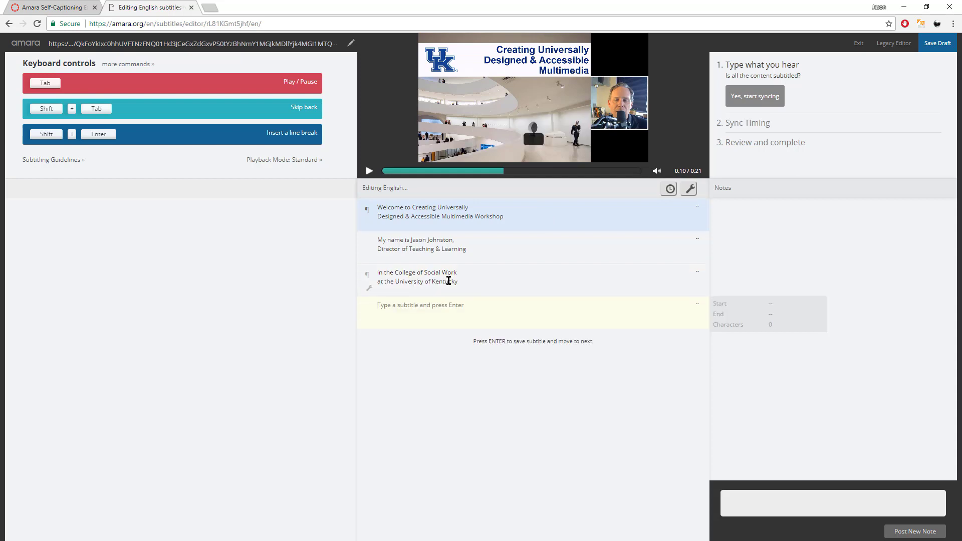
# Add the subtitle 'This workshop is part of / series developed'.
pyautogui.press('Tab')
pyautogui.write('This workshop is part of')
pyautogui.press('Return')
pyautogui.press('Tab')
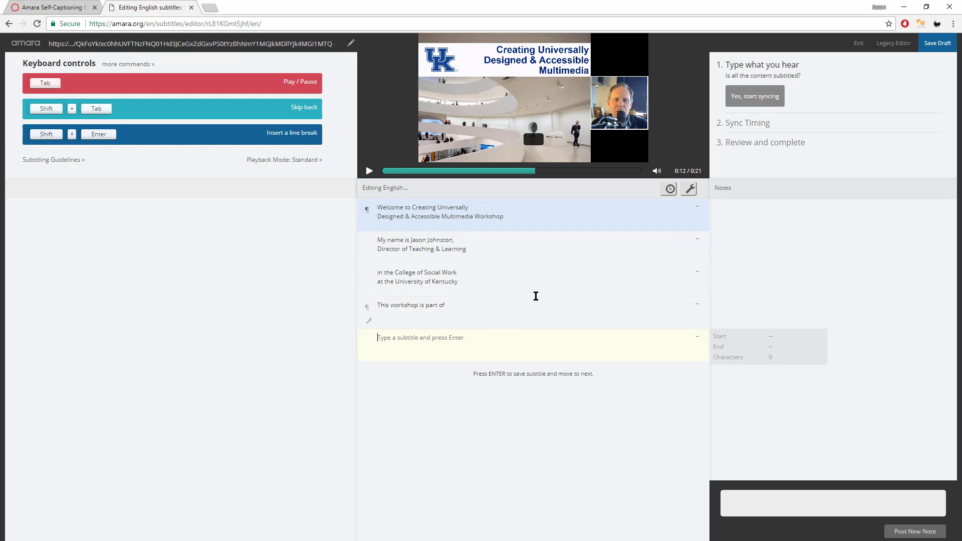
pyautogui.press('Escape')
pyautogui.click(467, 312)
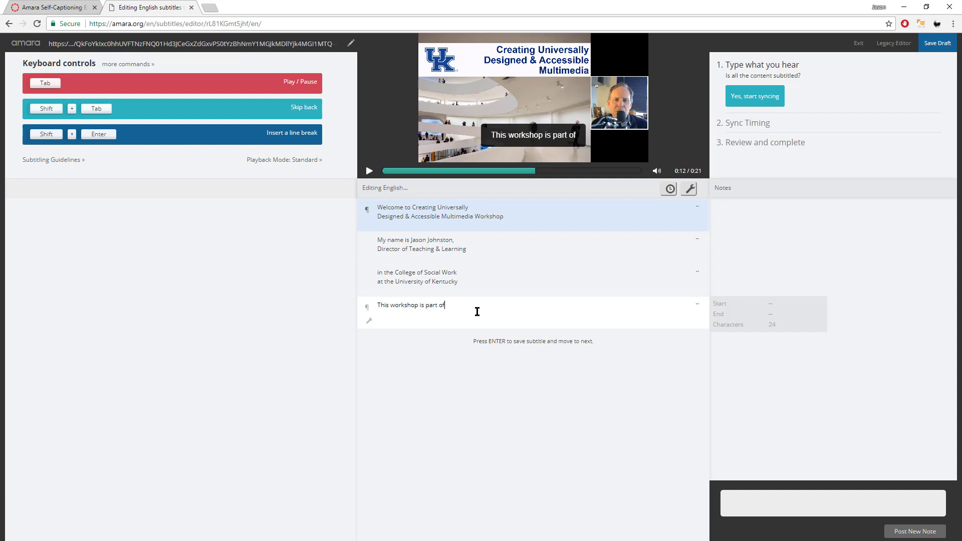
pyautogui.hotkey('shift', 'Return')
pyautogui.write('series developed')
pyautogui.press('Tab')
pyautogui.press('Return')
# Add the subtitle 'to instruct faculty and staff / on how to create, update and deliver'.
pyautogui.write('to instruct faculty,')
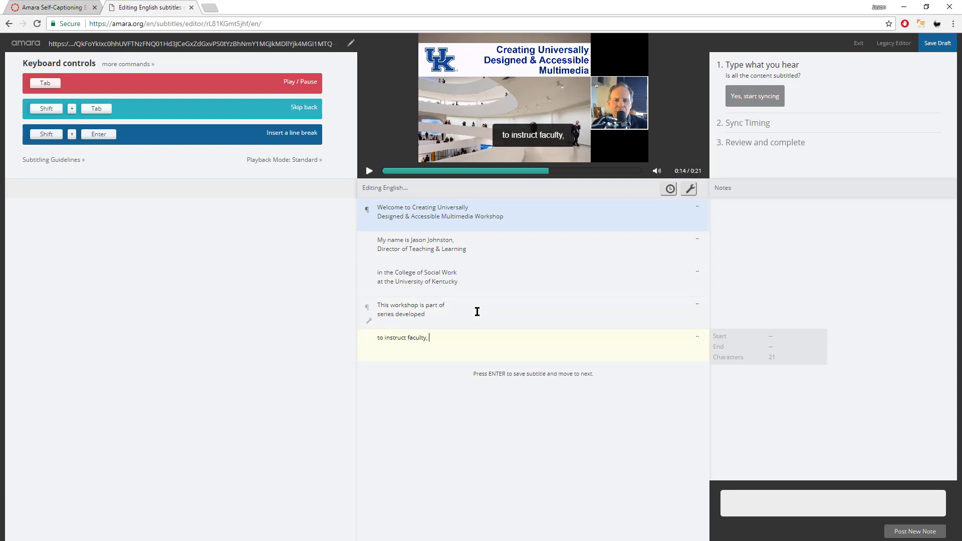
pyautogui.press('Tab')
pyautogui.press('BackSpace')
pyautogui.press('BackSpace')
pyautogui.write('and staff')
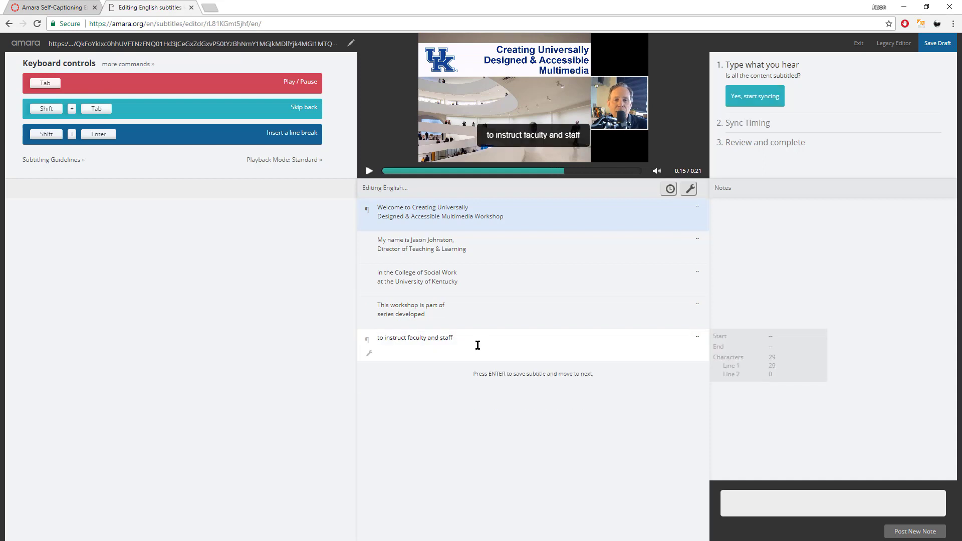
pyautogui.hotkey('shift', 'Tab')
pyautogui.press('Tab')
# Add the final subtitle 'more accessible multimedia / learning content' and save it.
pyautogui.press('Tab')
pyautogui.hotkey('shift', 'Return')
pyautogui.write('on how to create, update and deliver')
pyautogui.press('Return')
pyautogui.press('Tab')
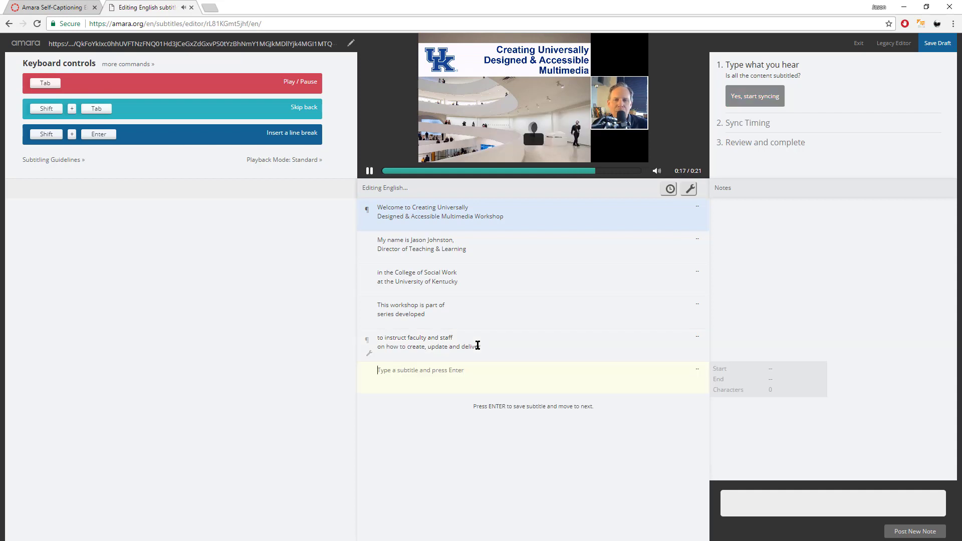
pyautogui.press('Tab')
pyautogui.write('more accessible multimedia')
pyautogui.press('Return')
pyautogui.click(471, 370)
pyautogui.hotkey('shift', 'Return')
pyautogui.write('learning content')
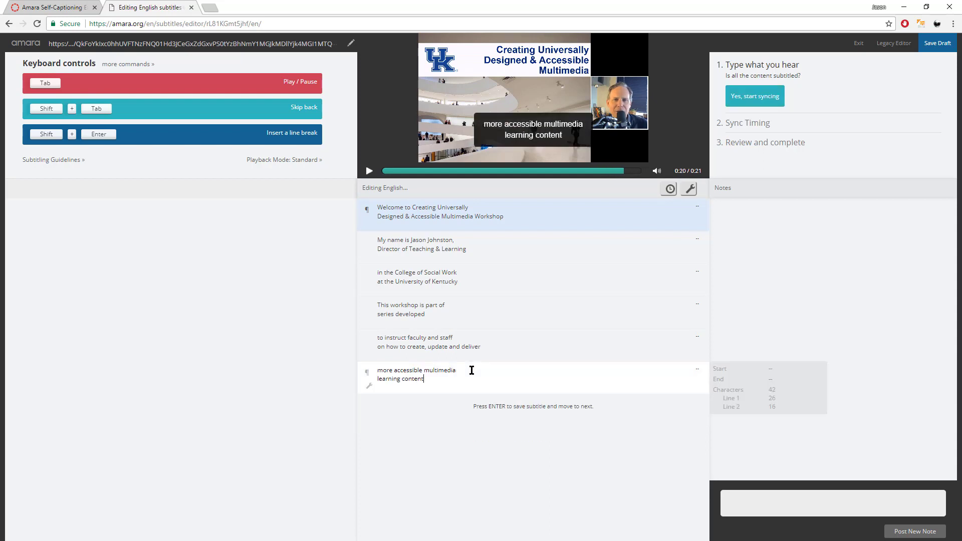
pyautogui.click(420, 391)
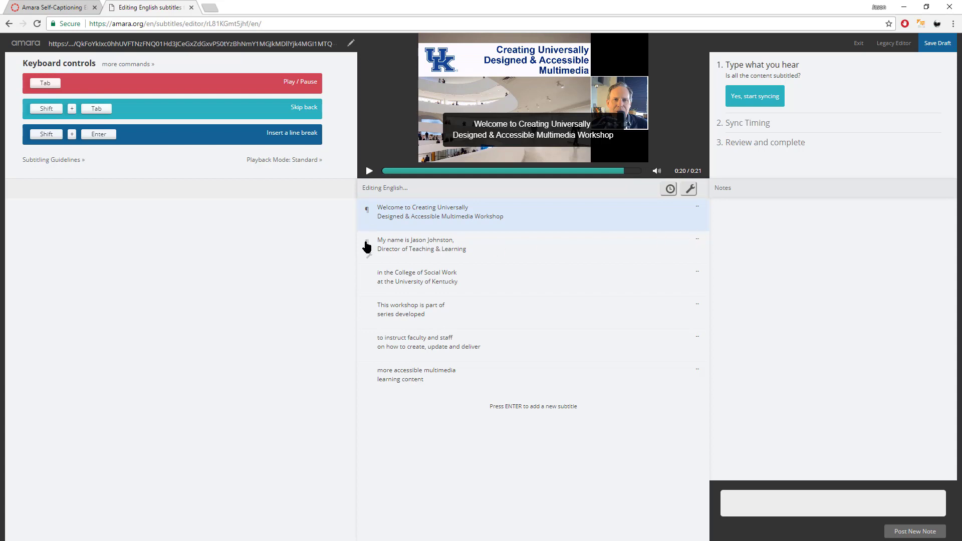
# Leave all six subtitles saved with none open for editing.
pyautogui.moveTo(370, 258)
# Start syncing timings for the six English subtitles.
pyautogui.click(755, 95)
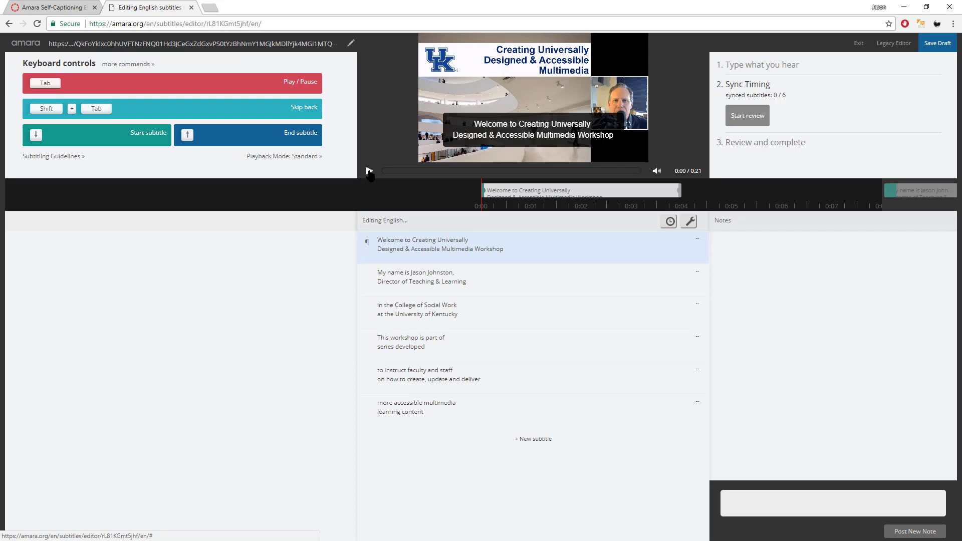
# Play the clip and mark the six subtitles' starts at 0:00.39, 0:05.04, 0:08.61, 0:10.29, 0:12.83, 0:17.07.
pyautogui.click(370, 172)
pyautogui.press('Down')
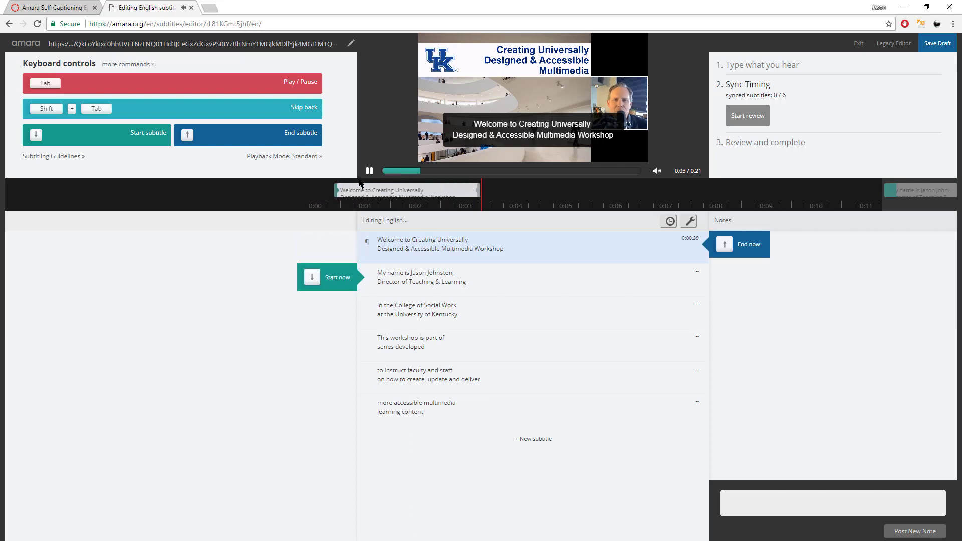
pyautogui.press('Up')
pyautogui.press('Down')
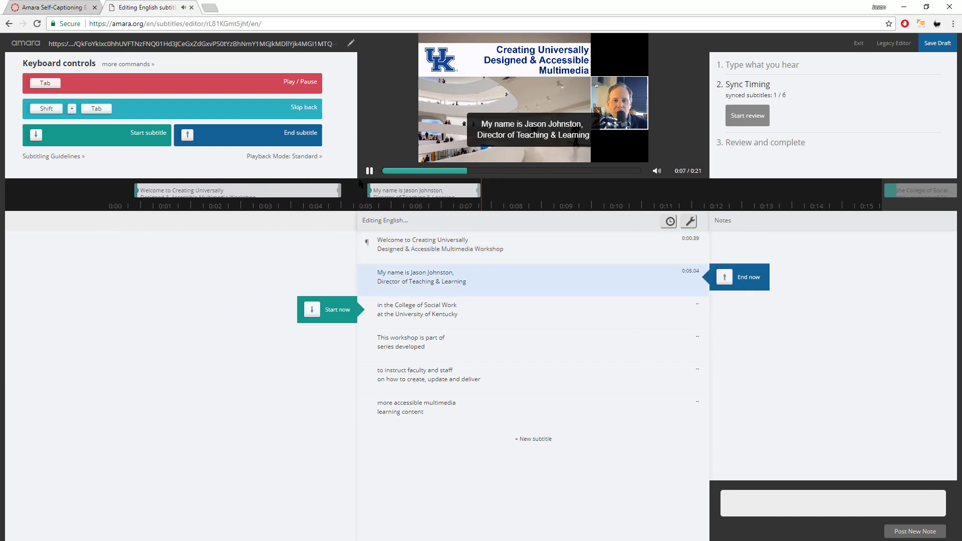
pyautogui.press('Up')
pyautogui.press('Down')
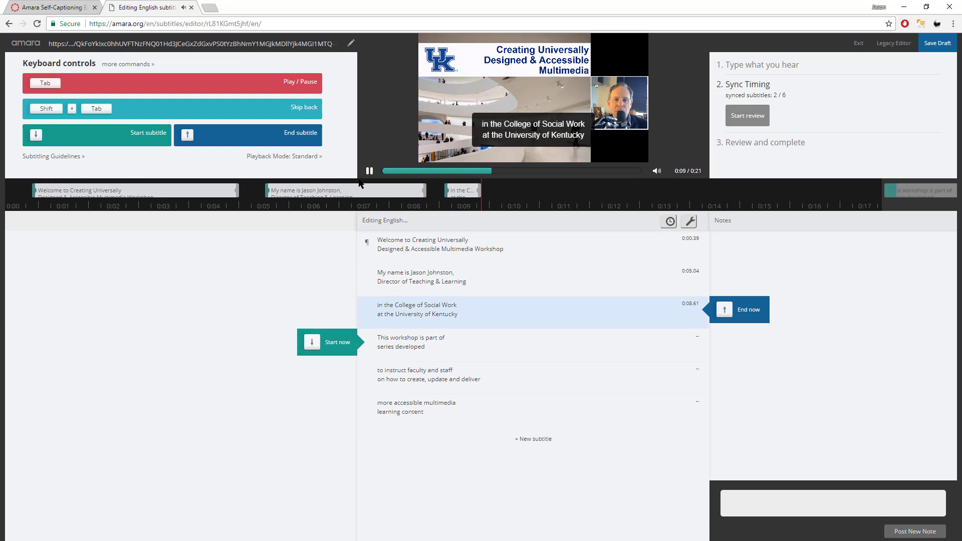
pyautogui.press('Up')
pyautogui.press('Down')
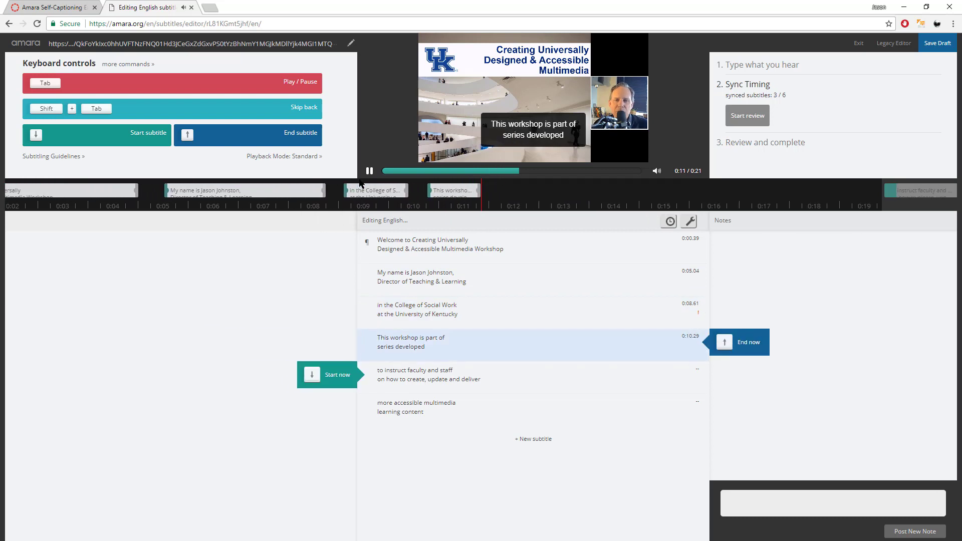
pyautogui.press('Up')
pyautogui.press('Down')
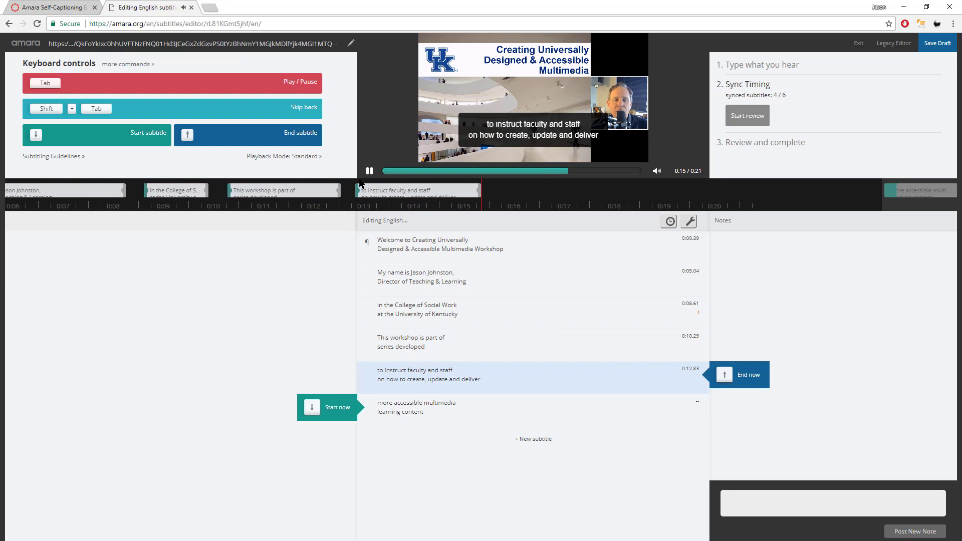
pyautogui.press('Up')
pyautogui.press('Down')
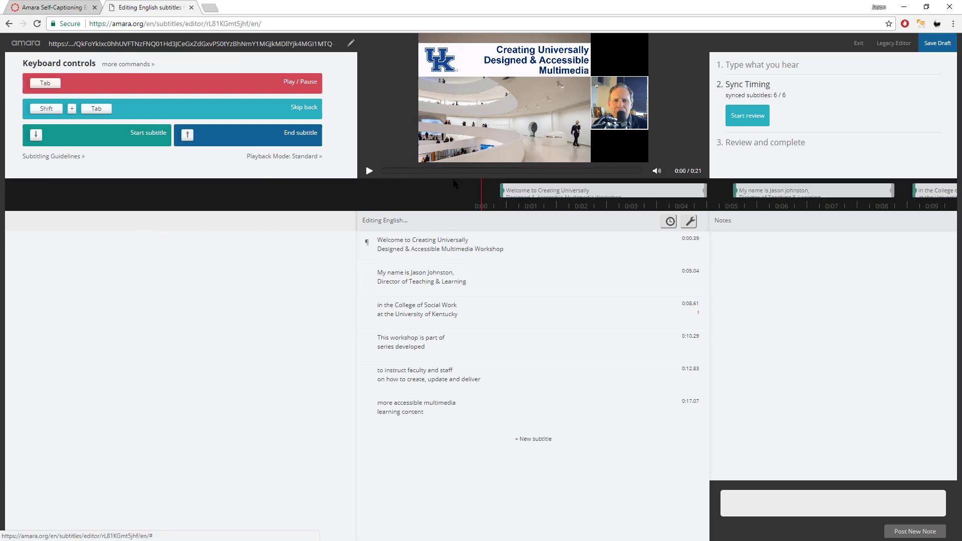
# Move the first caption's start to 0:00.00 and play back to check the timing.
pyautogui.moveTo(503, 190); pyautogui.dragTo(470, 194)
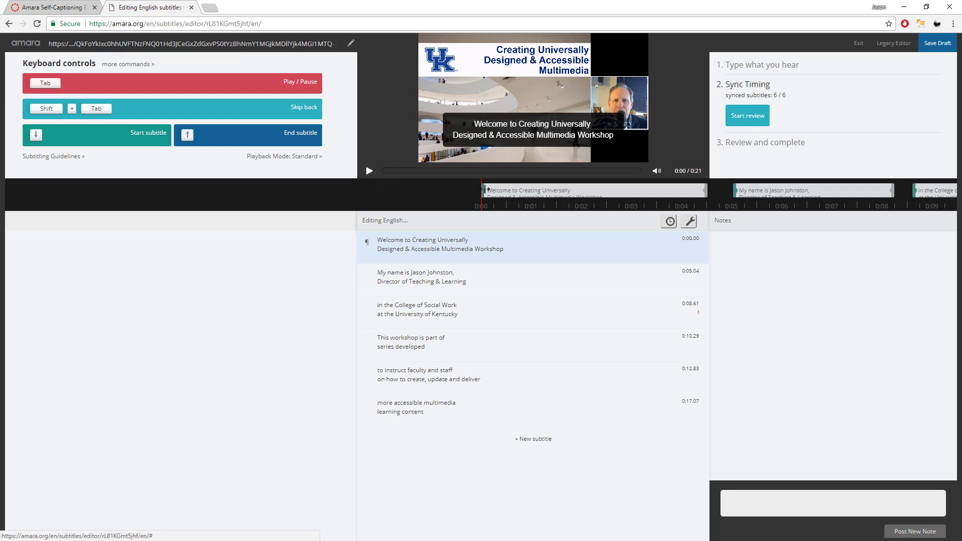
pyautogui.moveTo(488, 189)
pyautogui.mouseDown()
pyautogui.moveTo(503, 189)
pyautogui.moveTo(480, 189)
pyautogui.mouseUp()
pyautogui.click(368, 171)
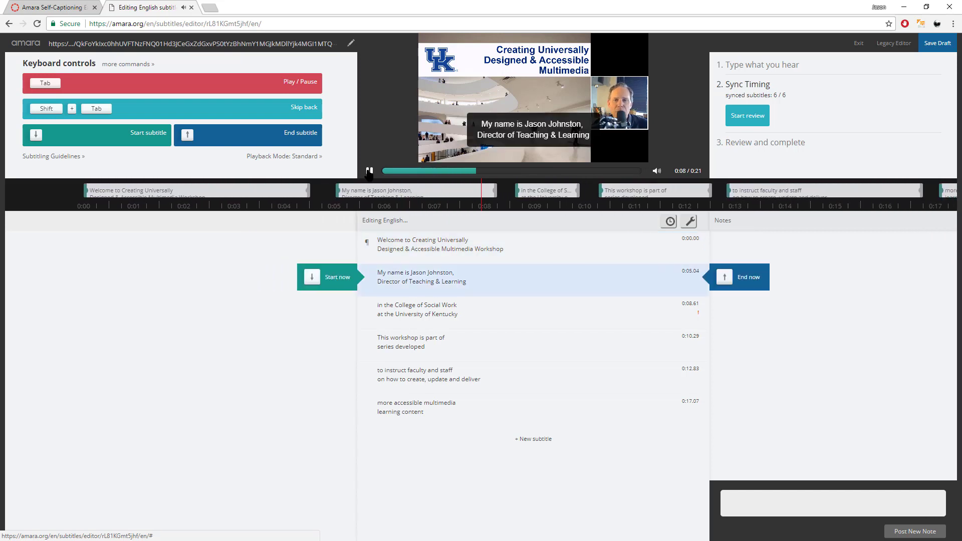
pyautogui.click(369, 171)
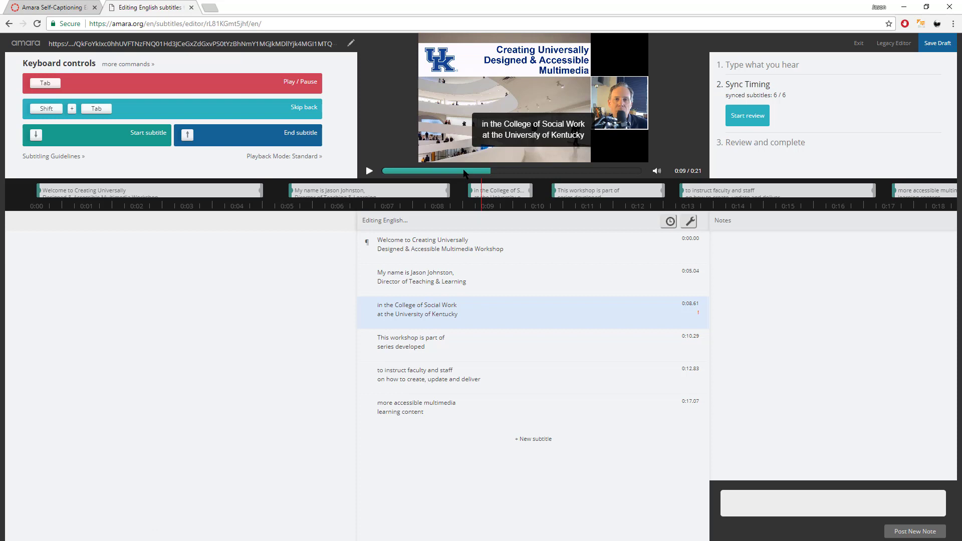
pyautogui.click(464, 171)
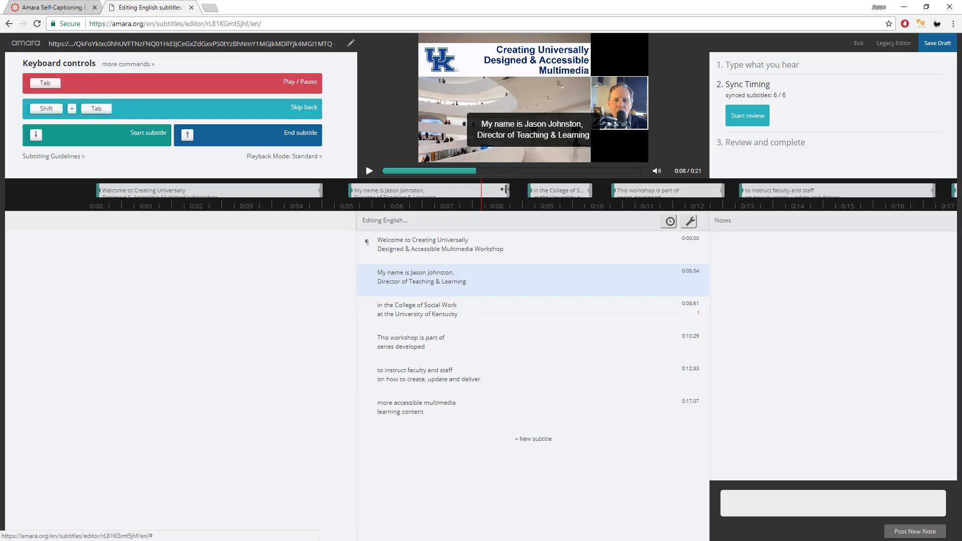
# End the second caption earlier and start the College of Social Work caption at 0:07.41.
pyautogui.moveTo(506, 189); pyautogui.dragTo(484, 192)
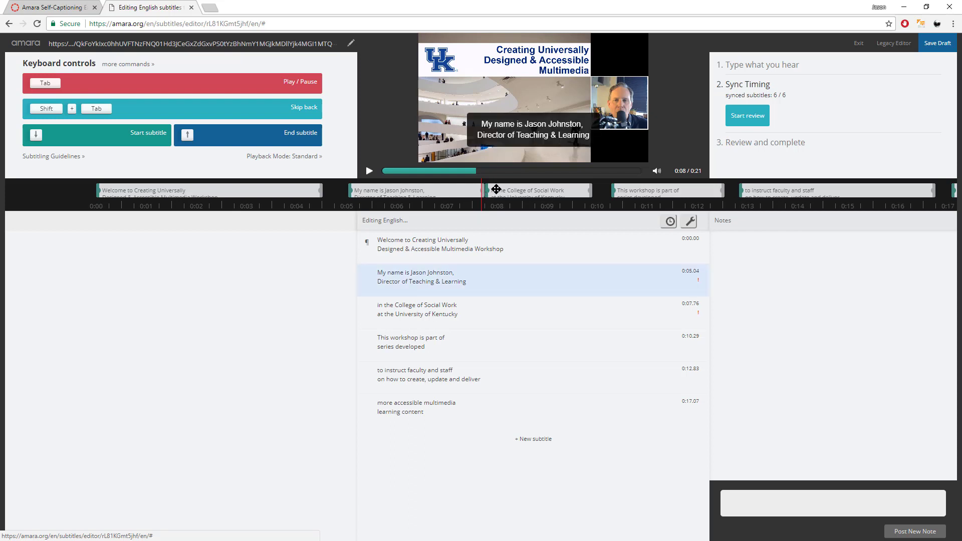
pyautogui.click(462, 171)
pyautogui.press('Tab')
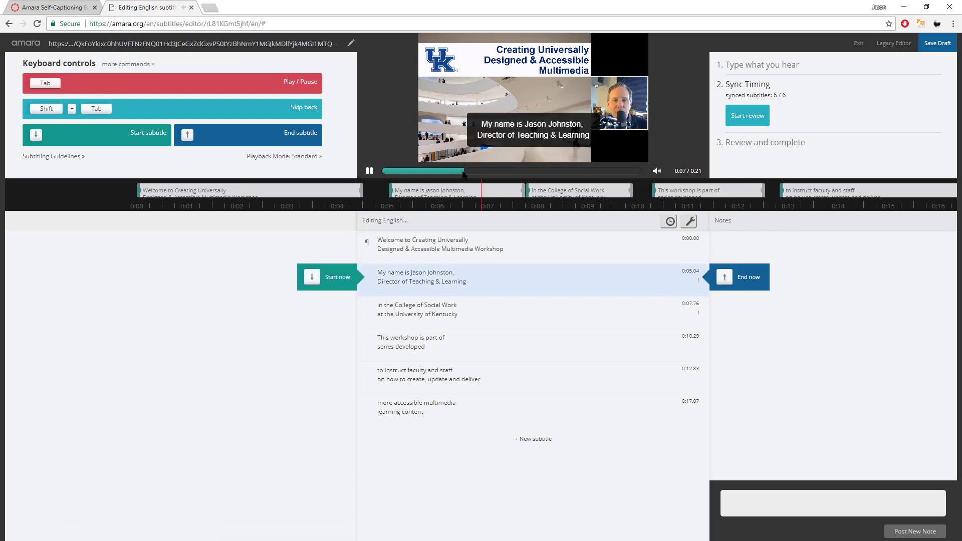
pyautogui.press('Tab')
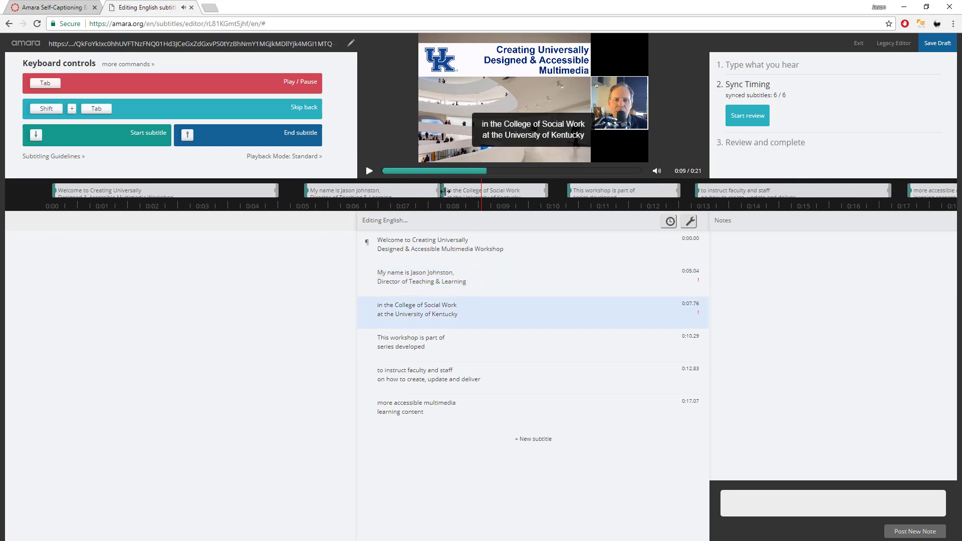
pyautogui.moveTo(443, 188); pyautogui.dragTo(425, 189)
# Start the 'to instruct faculty' caption at 0:12.47 and the final caption at 0:16.67.
pyautogui.press('Tab')
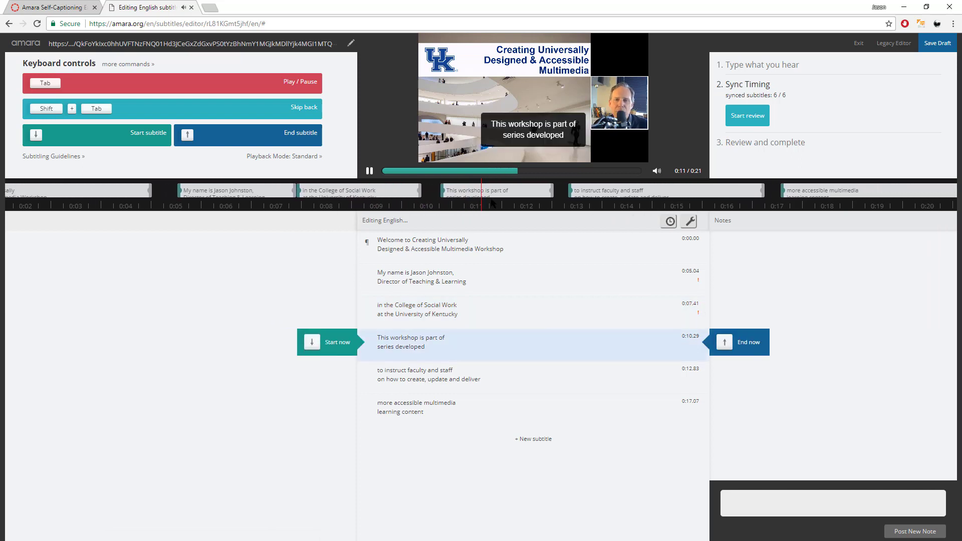
pyautogui.press('Tab')
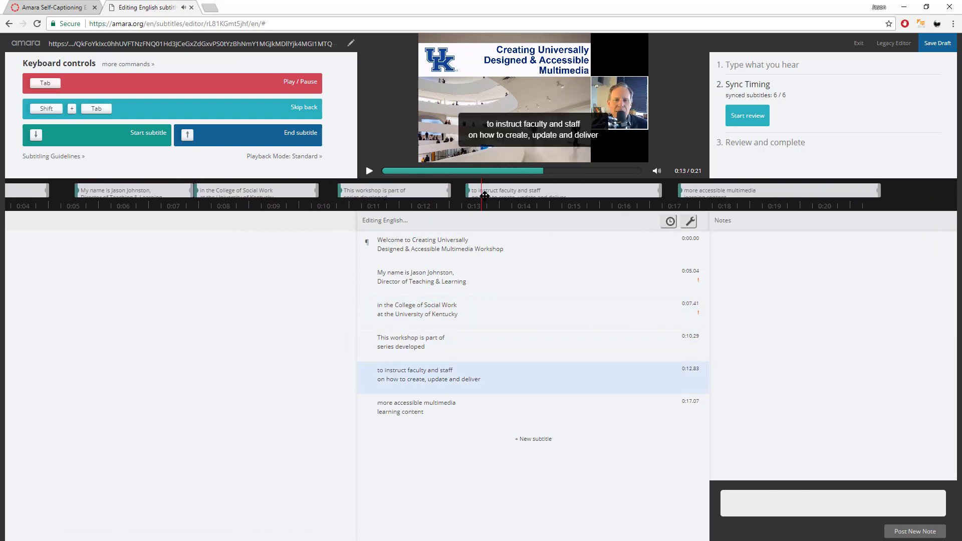
pyautogui.moveTo(469, 192); pyautogui.dragTo(450, 192)
pyautogui.press('Tab')
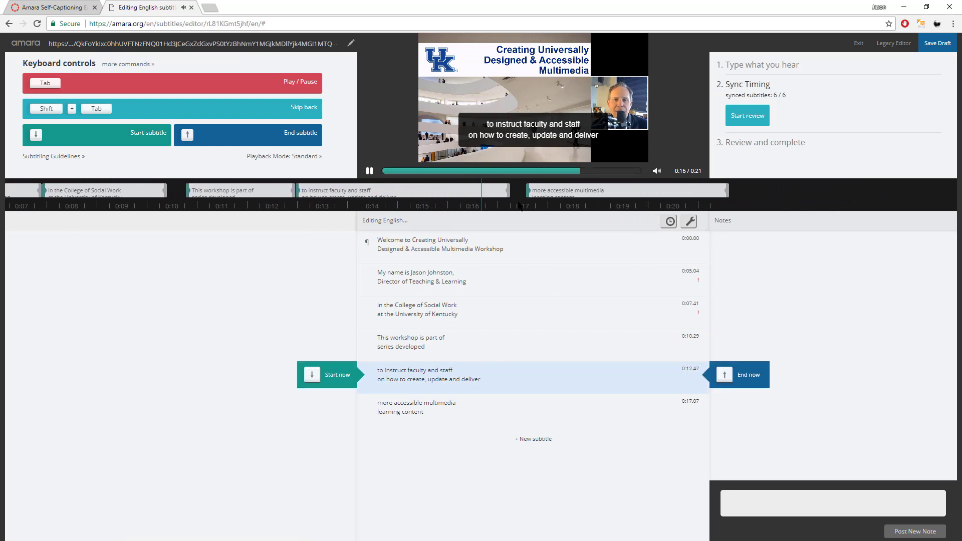
pyautogui.press('Tab')
pyautogui.moveTo(476, 192); pyautogui.dragTo(455, 192)
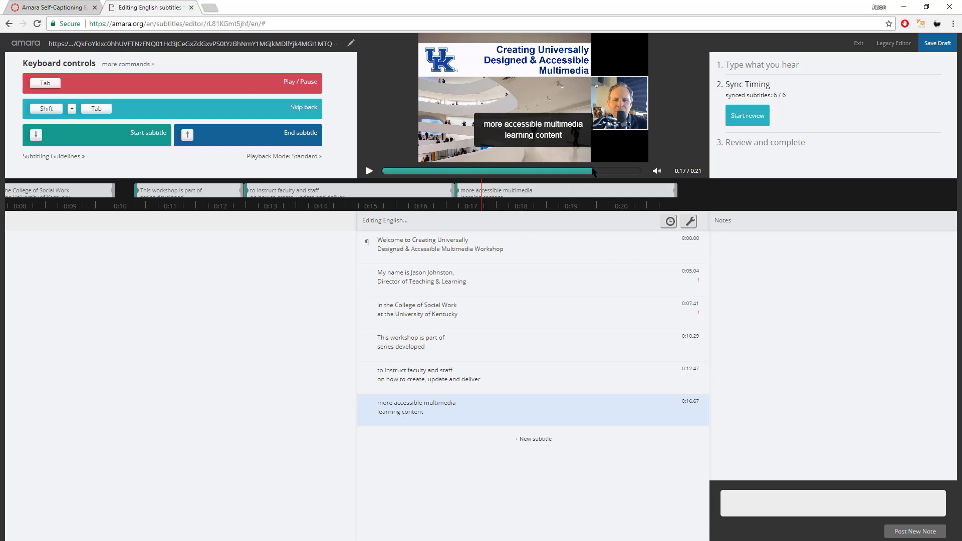
# Replay the whole captioned clip from 0:00, then start the review.
pyautogui.click(395, 173)
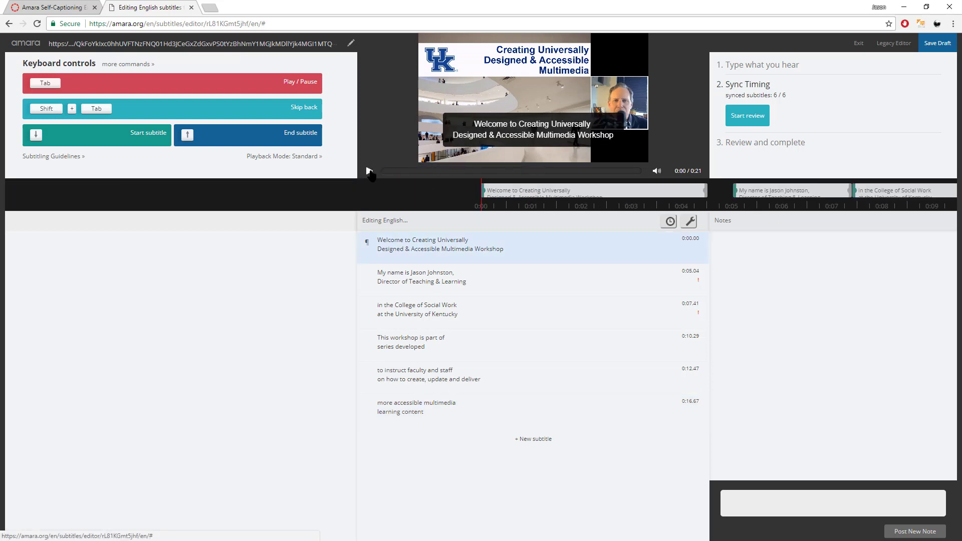
pyautogui.click(369, 170)
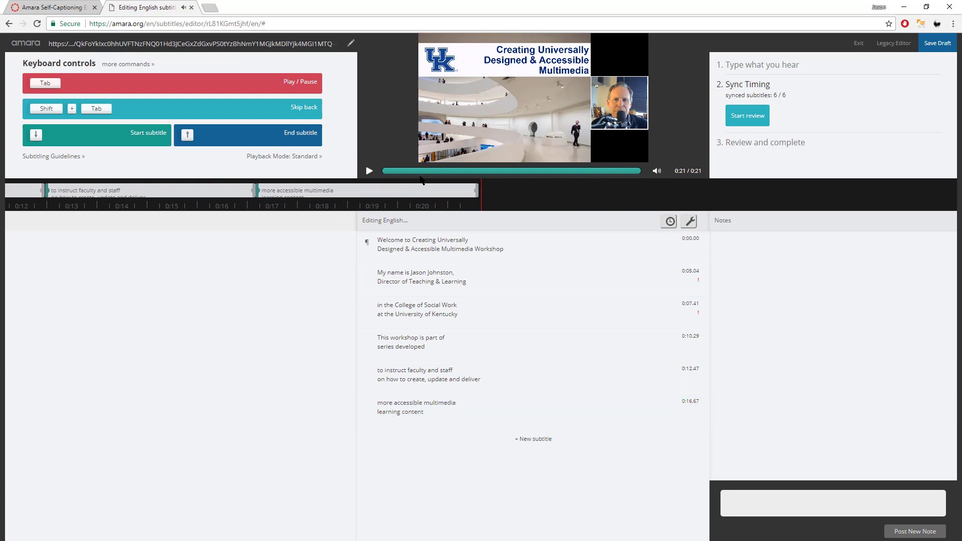
pyautogui.click(755, 120)
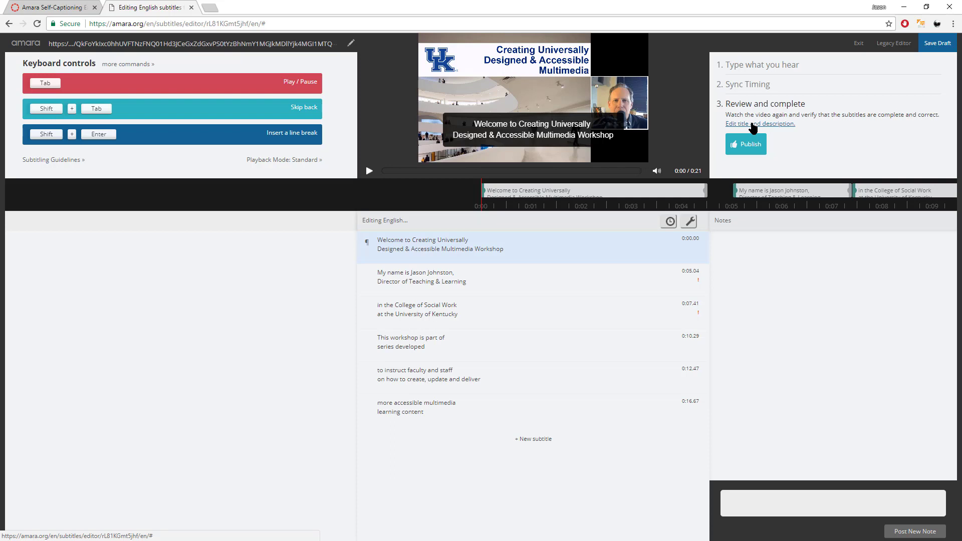
# Retitle the video 'Creating Universally Designed & Accessible Multimedia - Clip' with description 'This clip was created from the full workshop'.
pyautogui.click(753, 125)
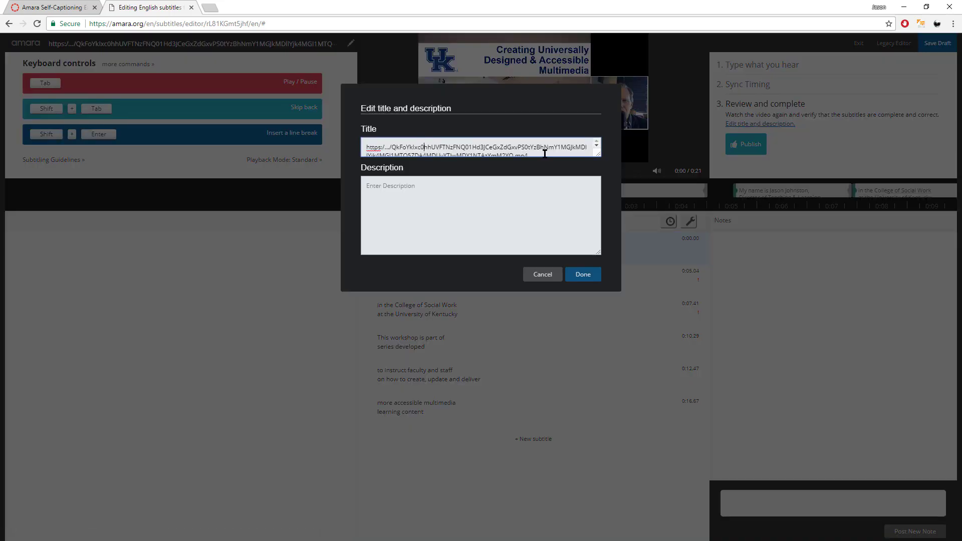
pyautogui.tripleClick(389, 144)
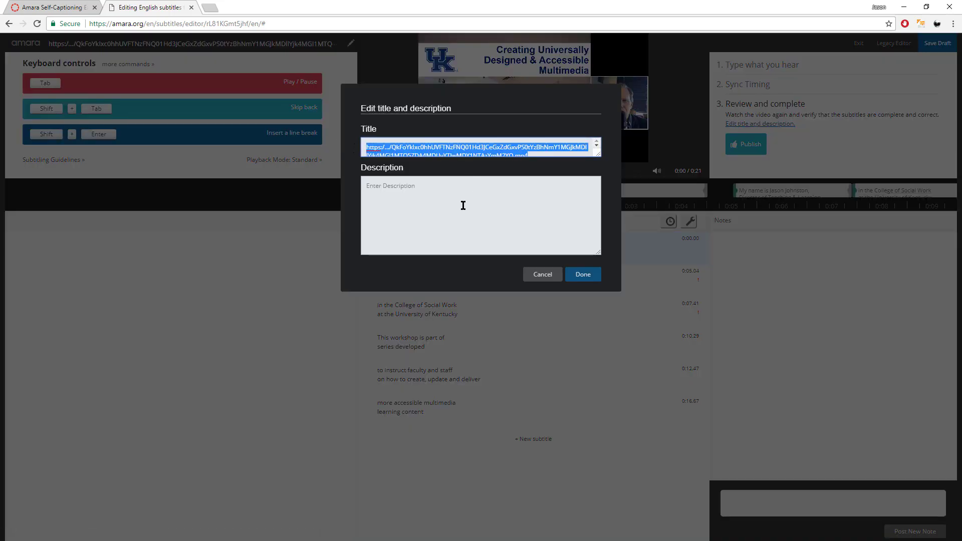
pyautogui.write('Creating Universally Designed & Accessible Multime')
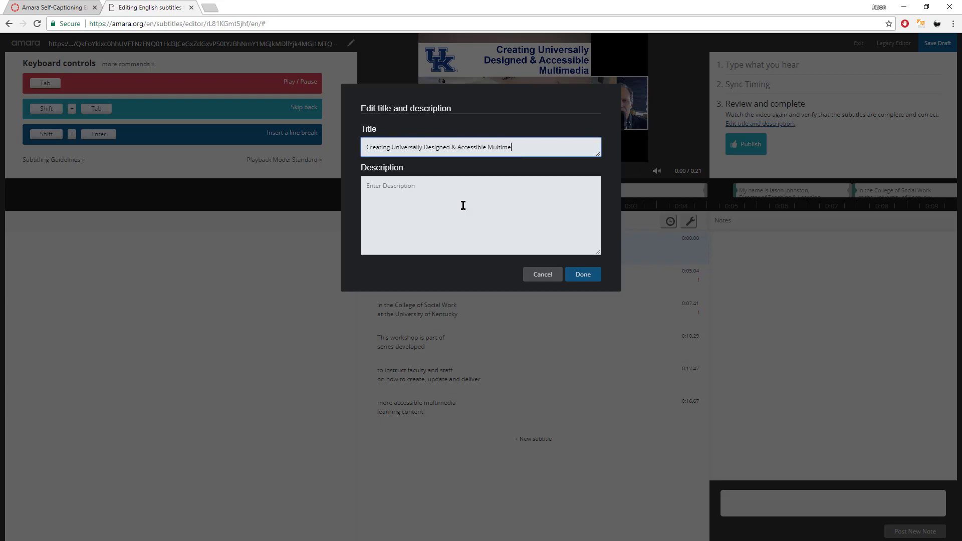
pyautogui.write('dia - Clip')
pyautogui.click(463, 205)
pyautogui.write('This clip was created from the full workshop')
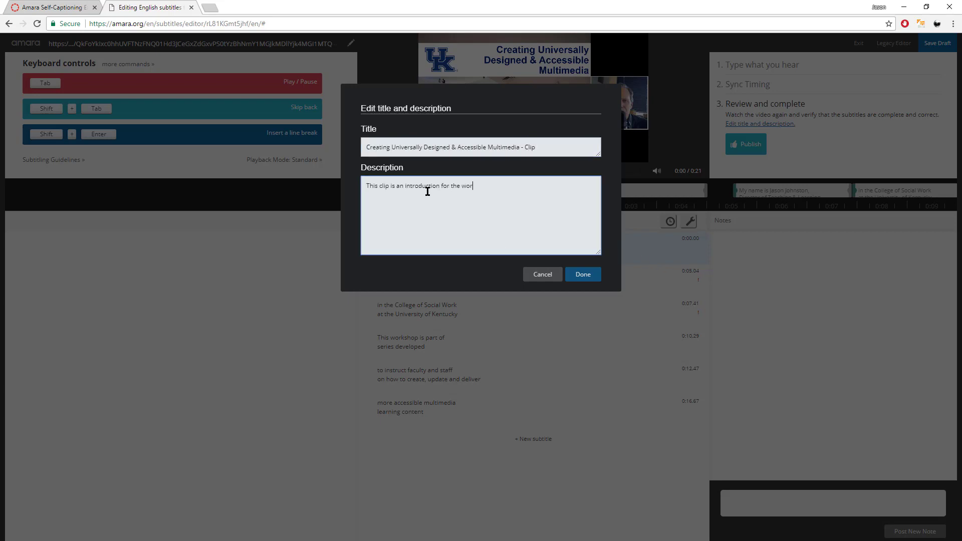
pyautogui.click(583, 274)
# Publish the subtitles and watch the captioned video full screen, pausing at 0:12.
pyautogui.click(750, 147)
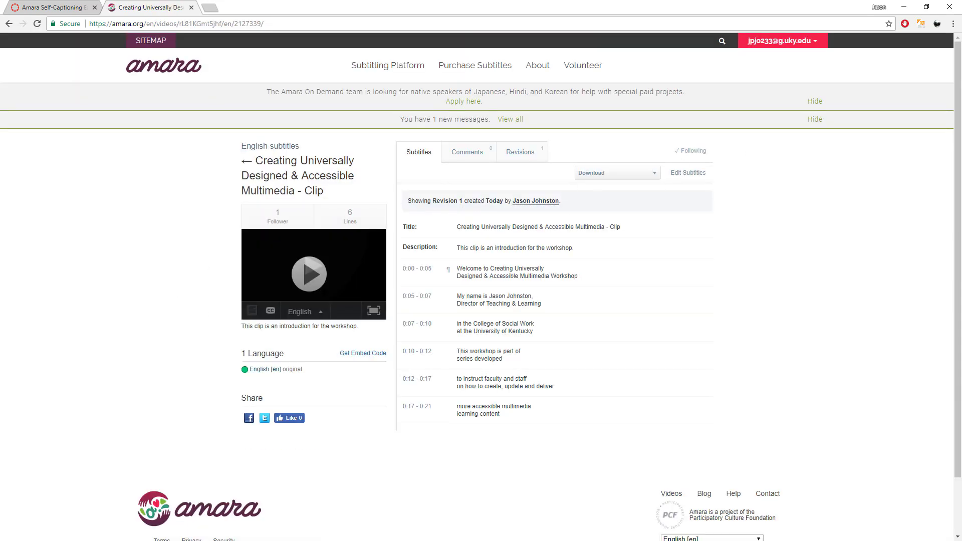
pyautogui.click(309, 274)
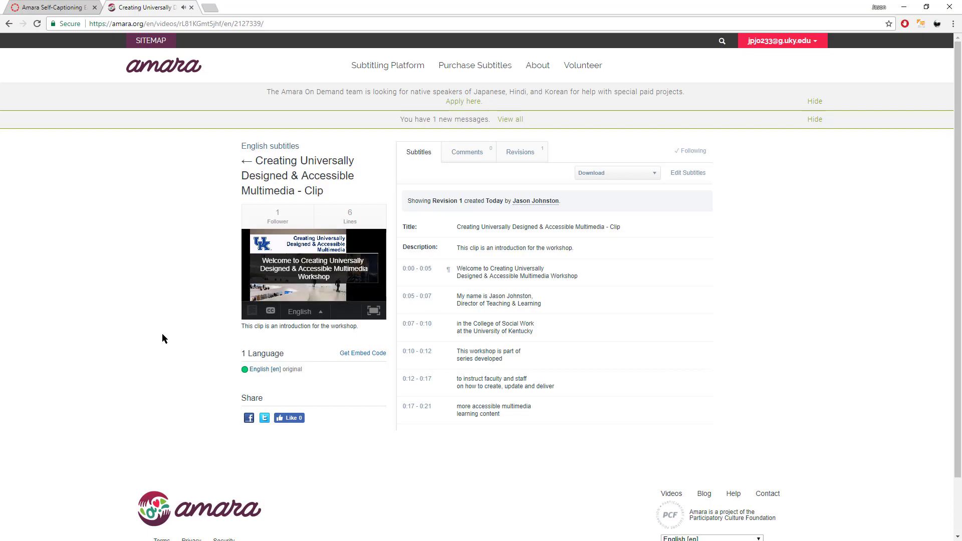
pyautogui.click(374, 311)
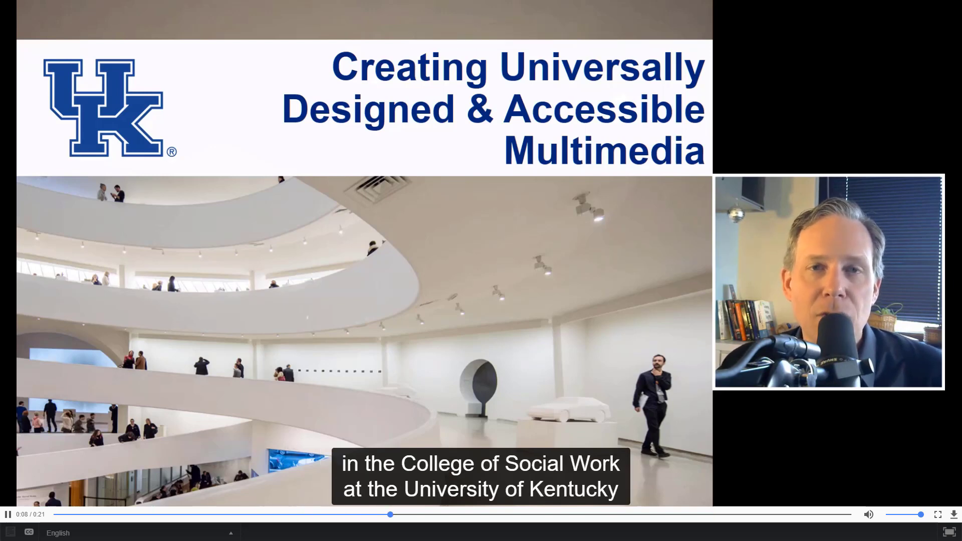
pyautogui.press('Escape')
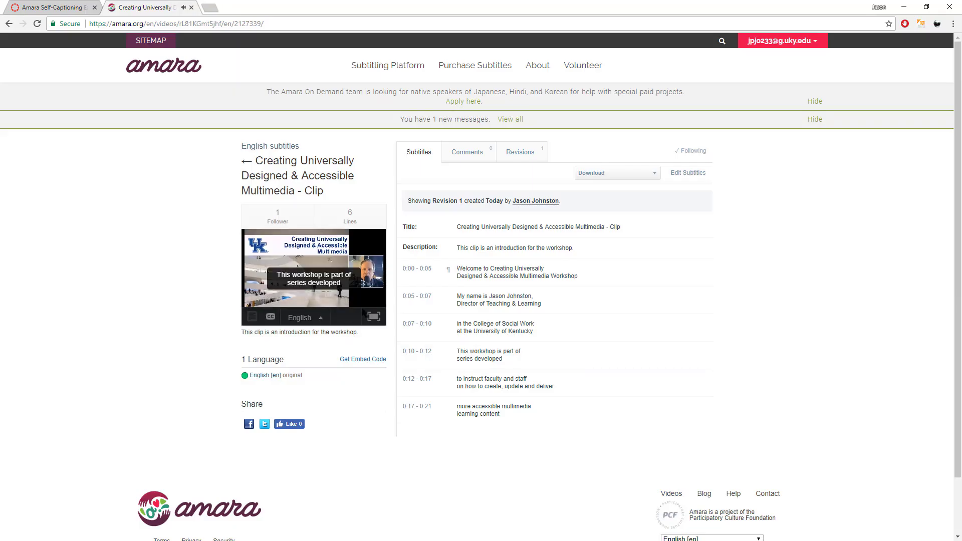
pyautogui.click(249, 300)
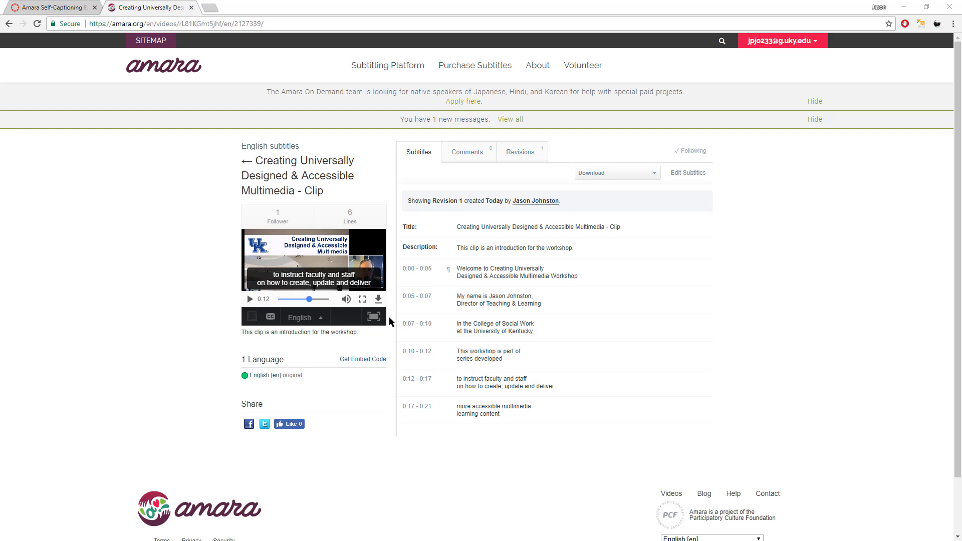
pyautogui.click(363, 360)
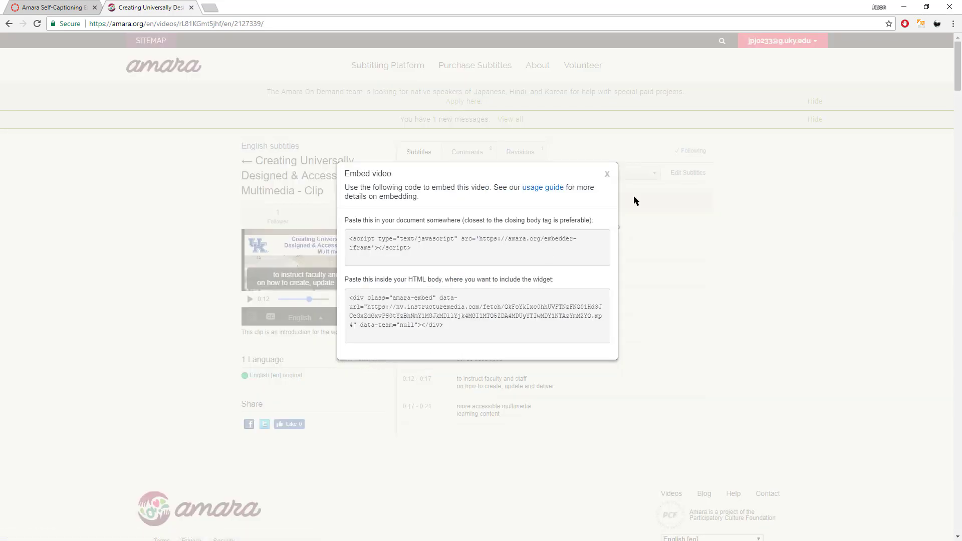
pyautogui.click(608, 175)
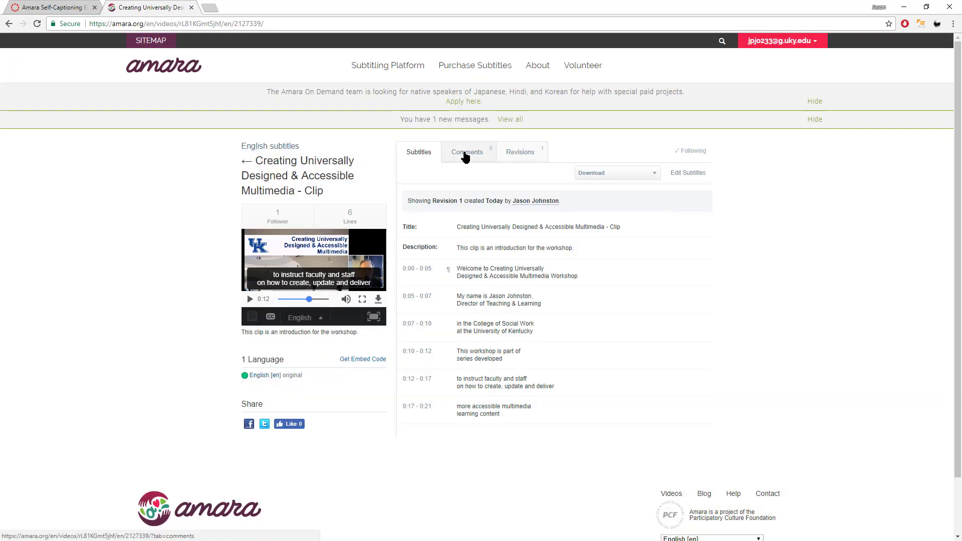
pyautogui.click(529, 161)
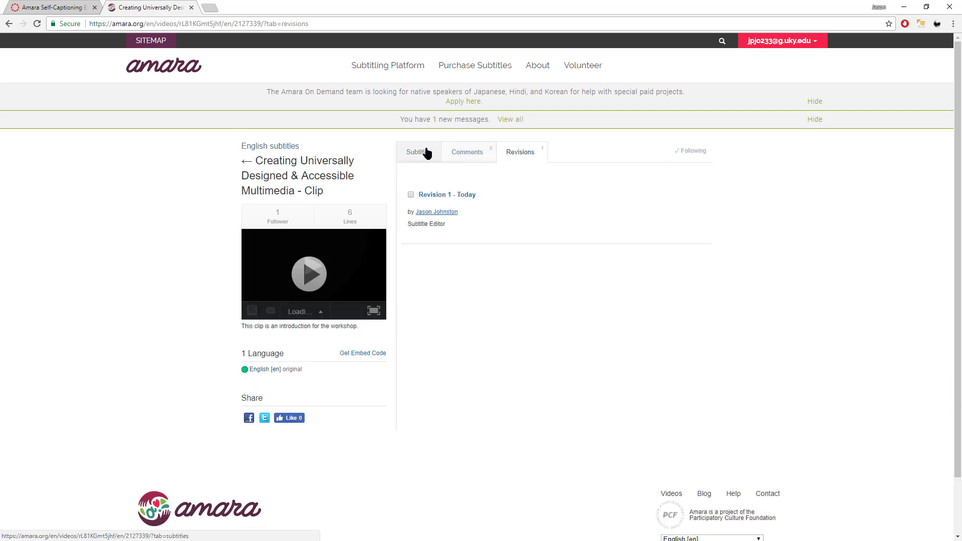
pyautogui.click(427, 151)
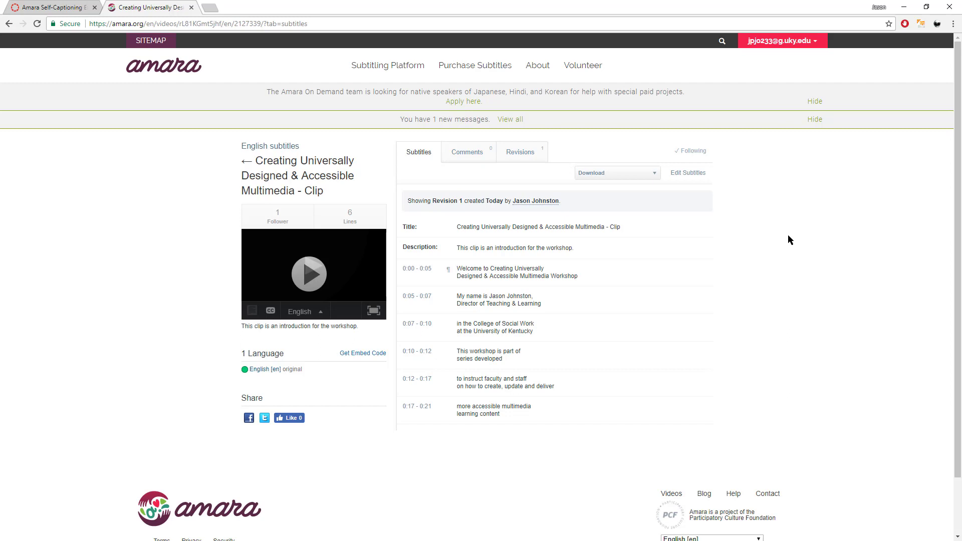
# Download the English subtitles in SRT format from the Download list, twice.
pyautogui.click(650, 174)
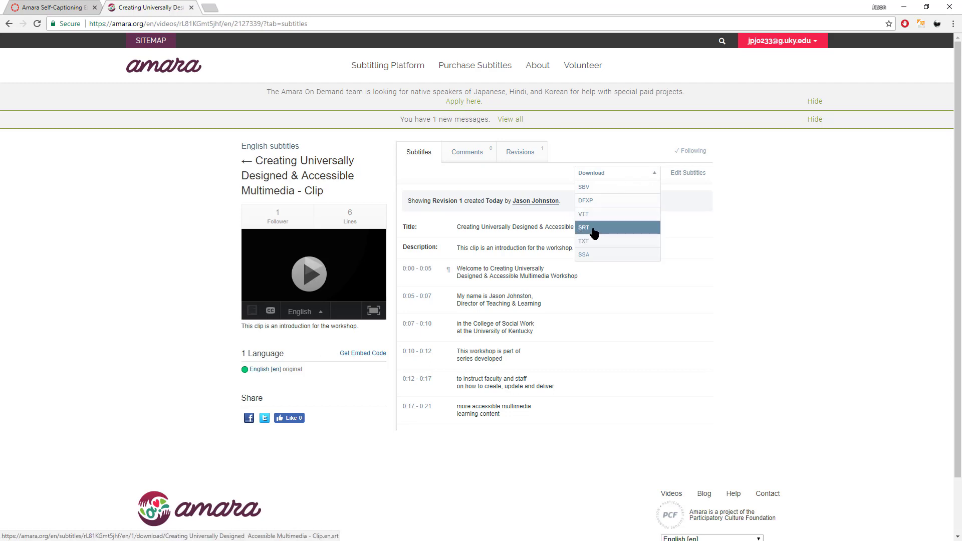
pyautogui.click(593, 228)
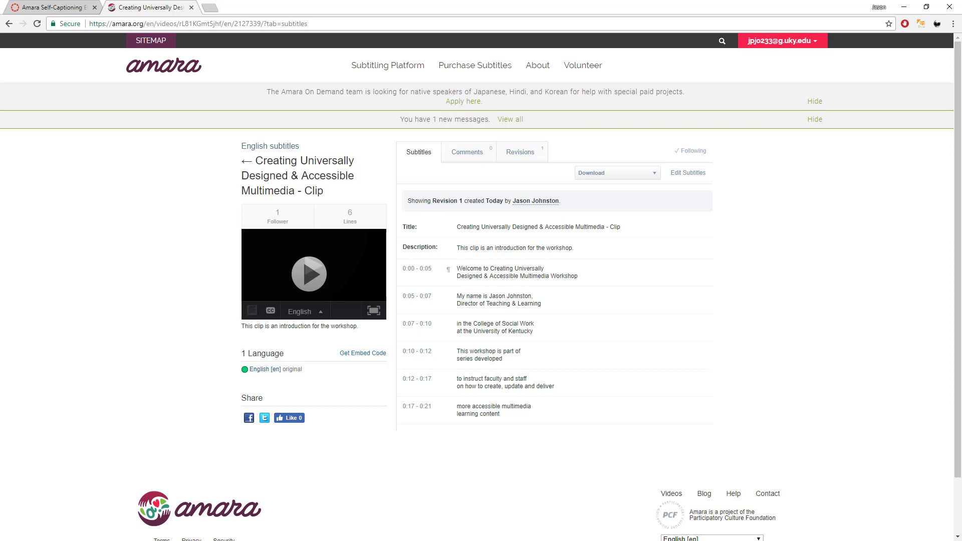
pyautogui.click(654, 174)
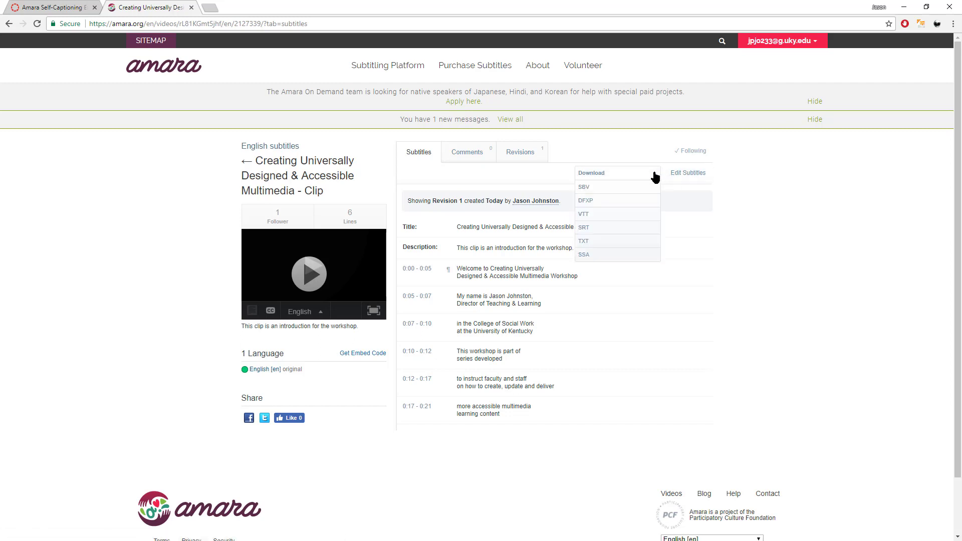
pyautogui.click(625, 233)
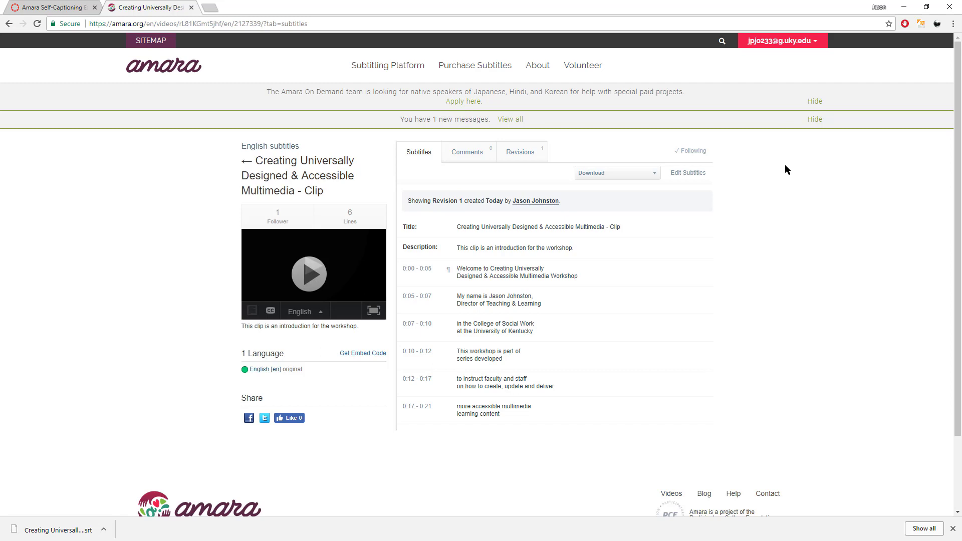
pyautogui.click(653, 174)
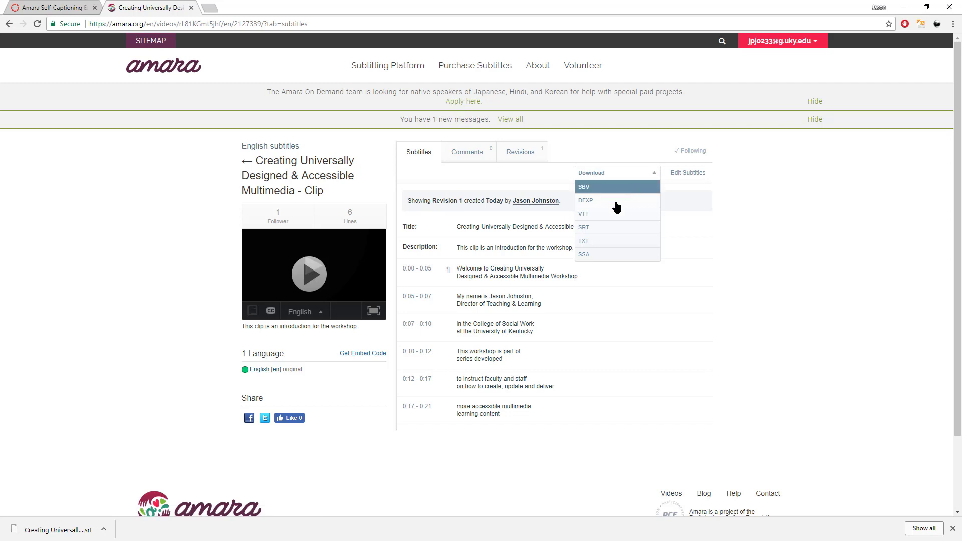
# Save the SRT link into Documents > Camtasia Studio > Video for CC demo - multimedia workshop clip.
pyautogui.rightClick(616, 230)
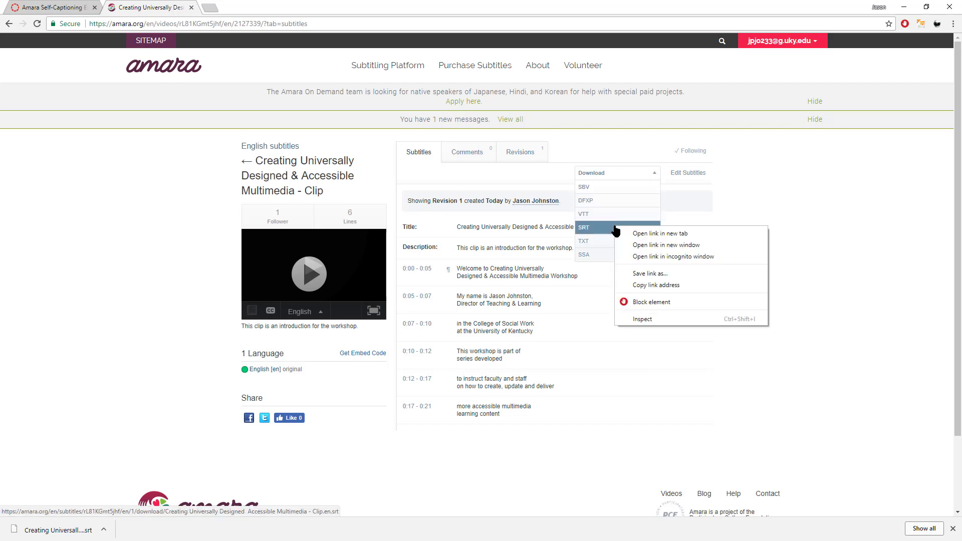
pyautogui.click(662, 274)
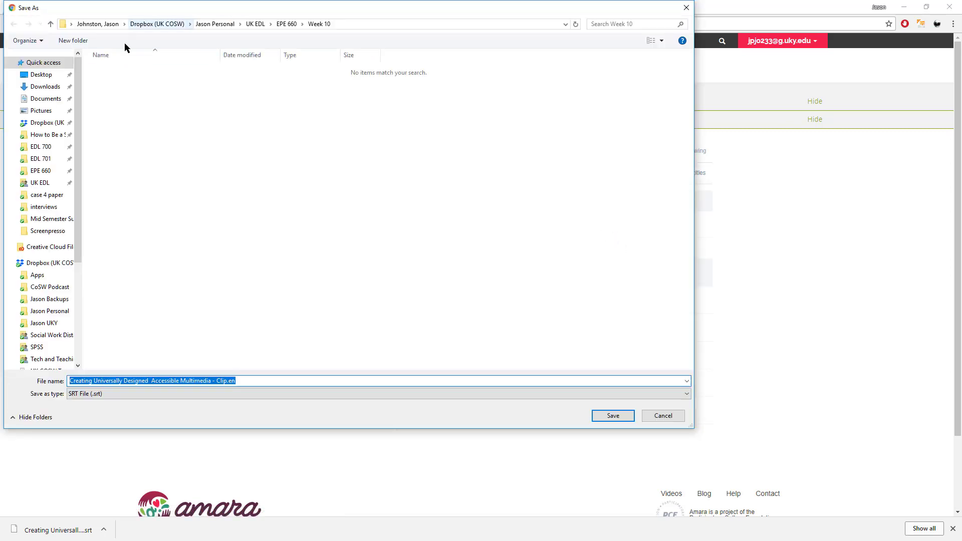
pyautogui.moveTo(75, 172)
pyautogui.mouseDown()
pyautogui.moveTo(75, 186)
pyautogui.moveTo(75, 172)
pyautogui.mouseUp()
pyautogui.click(46, 98)
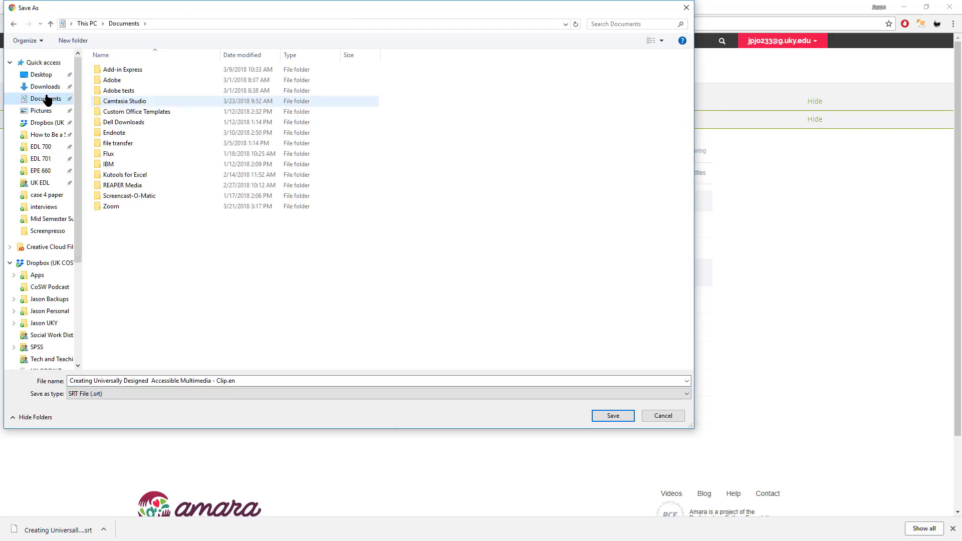
pyautogui.doubleClick(141, 102)
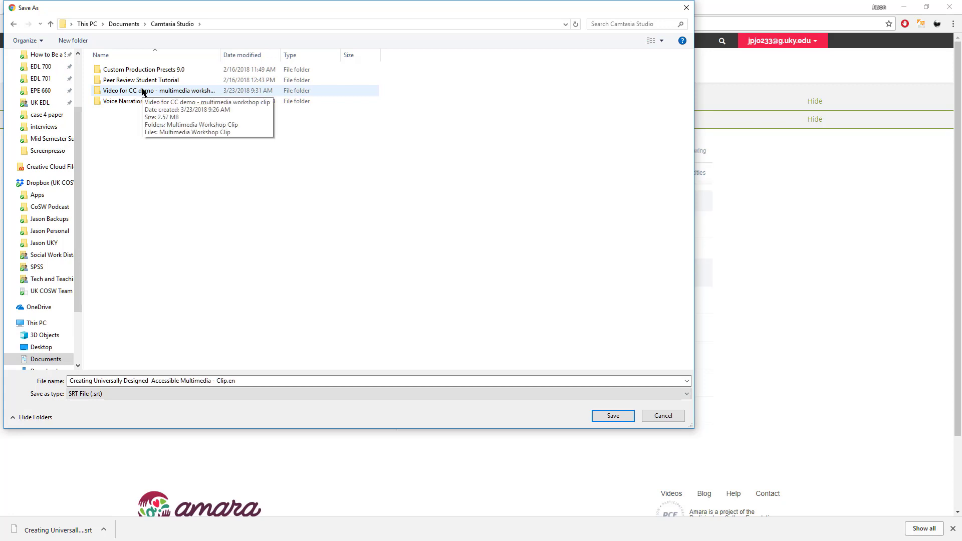
pyautogui.doubleClick(142, 92)
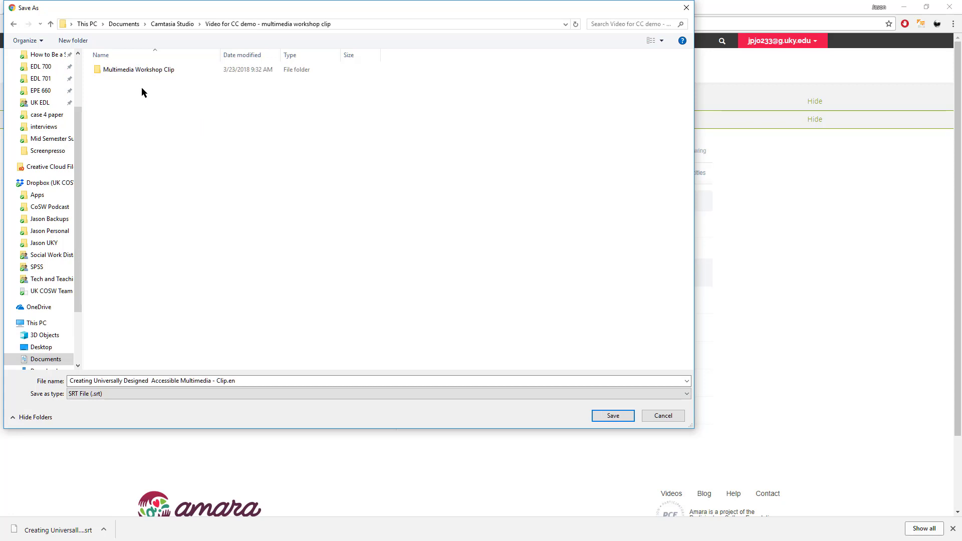
pyautogui.click(611, 416)
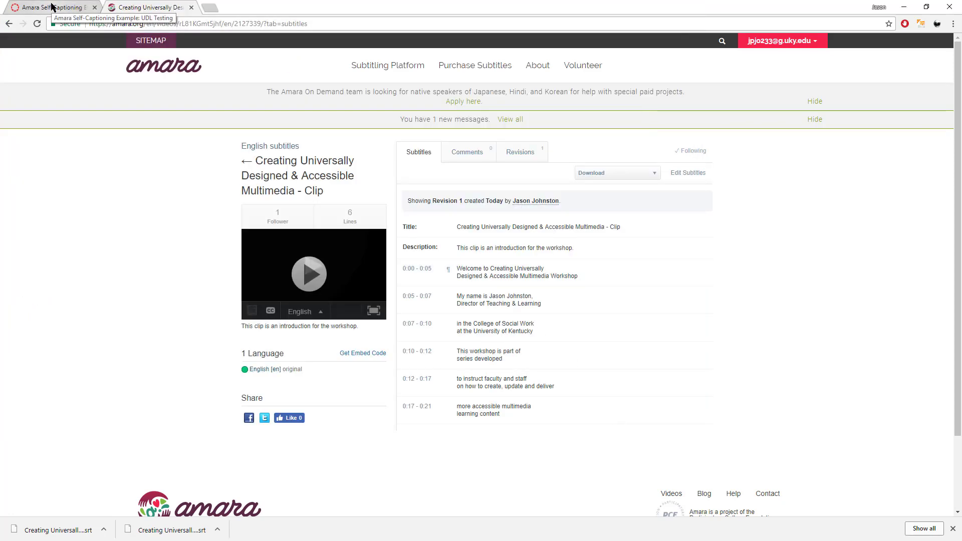
# Back in Canvas, set the subtitle language to English.
pyautogui.click(52, 7)
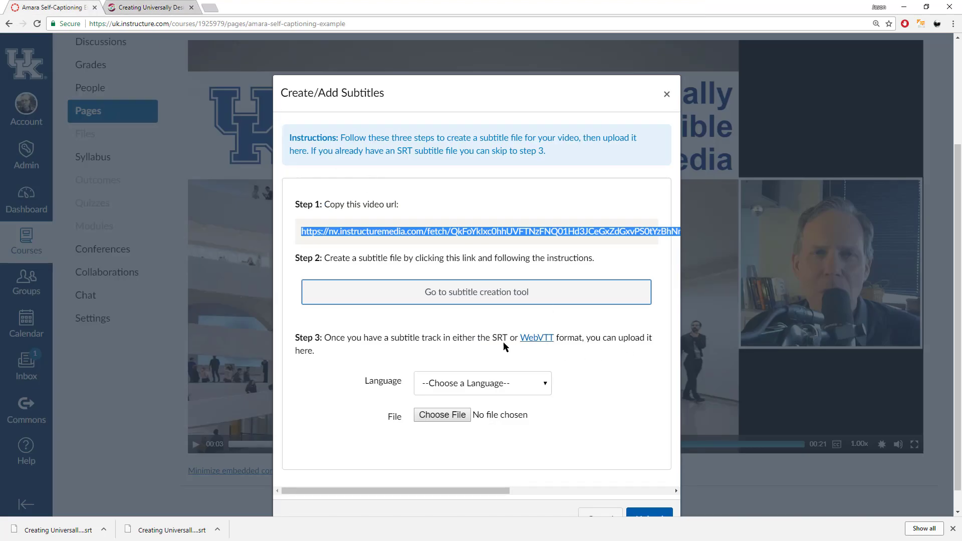
pyautogui.click(544, 386)
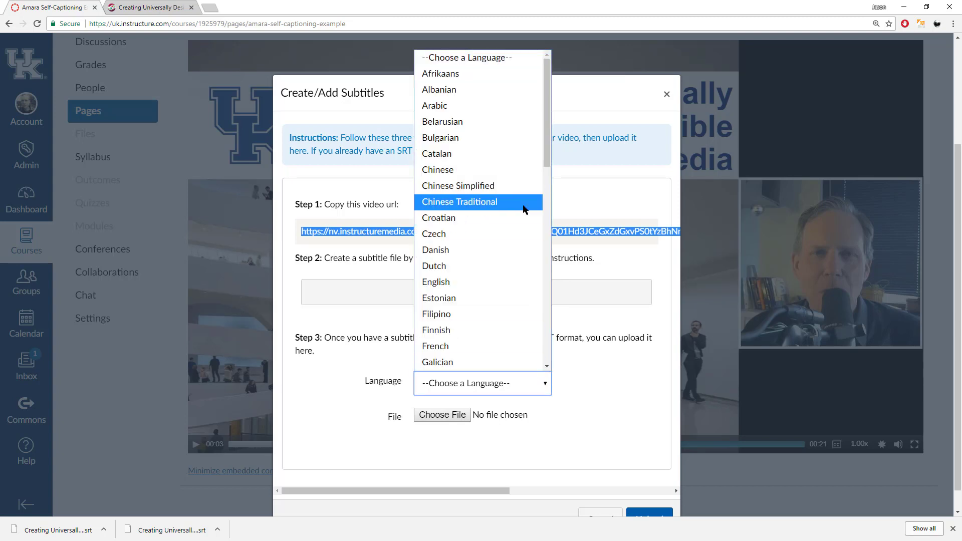
pyautogui.click(514, 283)
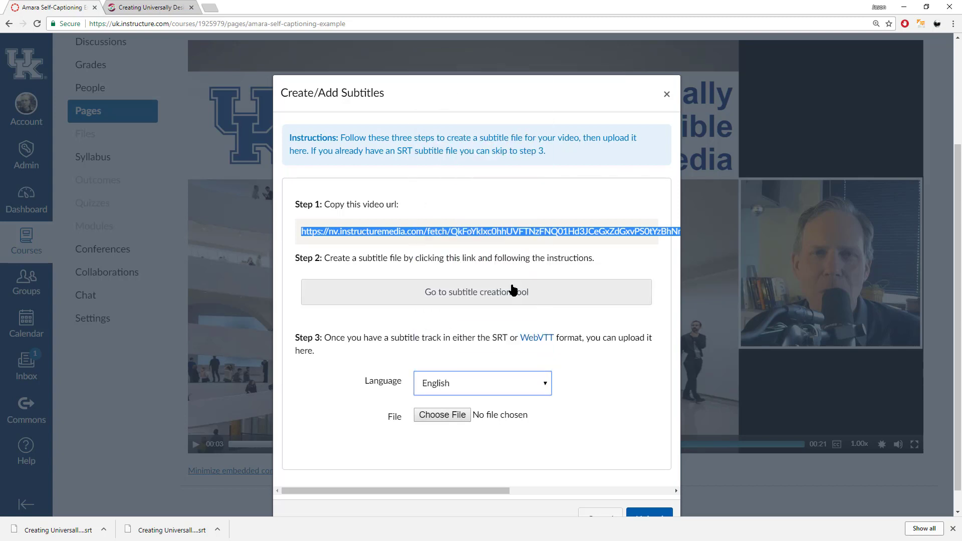
# Attach the 'Creating Univer... - Clip.en.srt' file from the workshop clip folder.
pyautogui.click(447, 416)
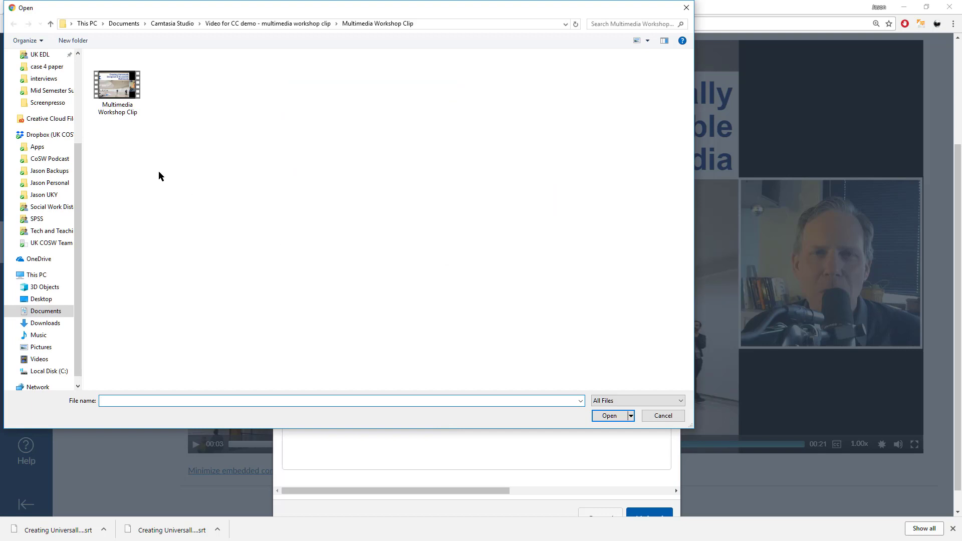
pyautogui.click(314, 24)
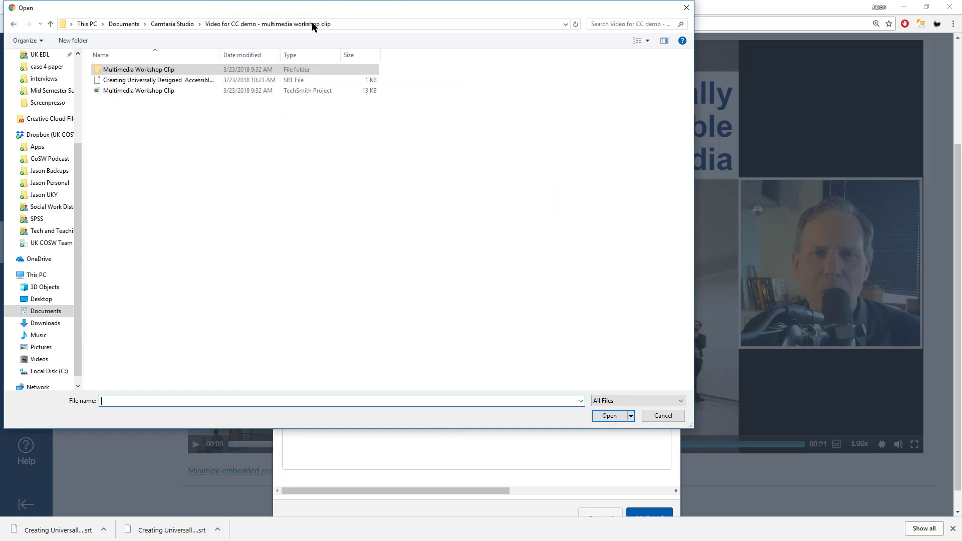
pyautogui.click(141, 82)
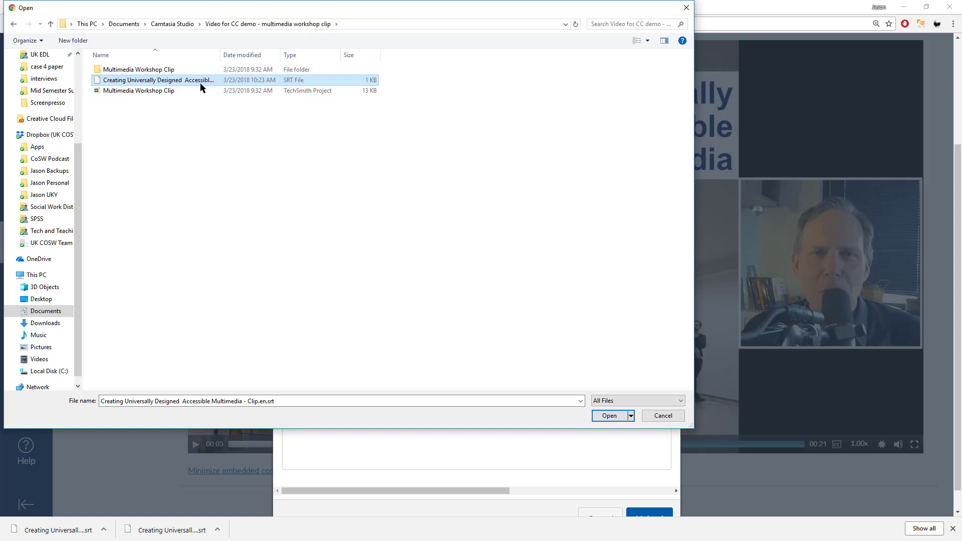
pyautogui.moveTo(221, 55); pyautogui.dragTo(315, 55)
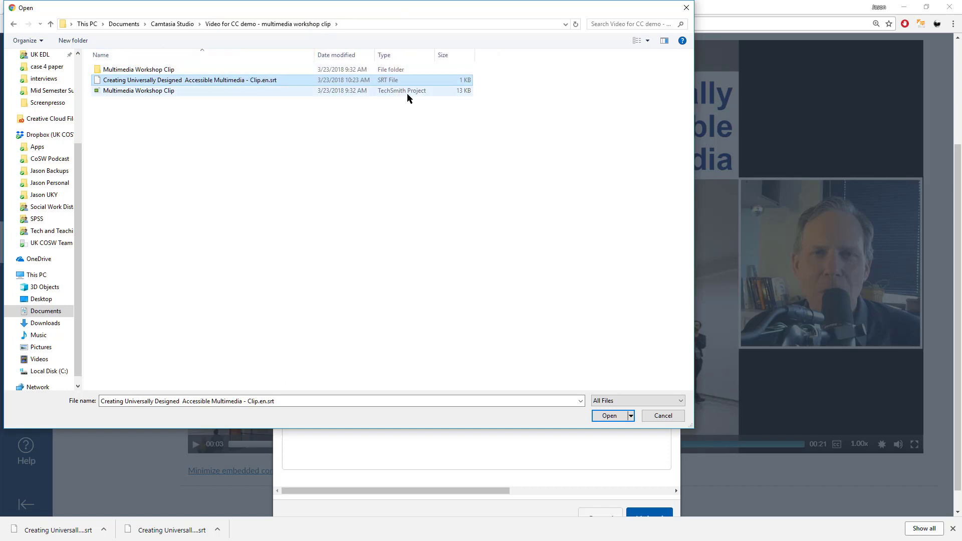
pyautogui.click(647, 41)
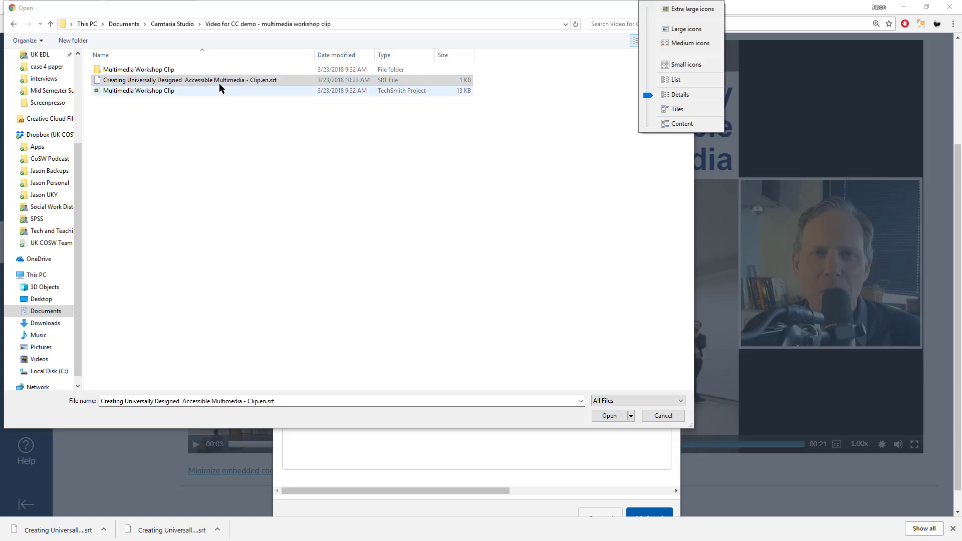
pyautogui.moveTo(221, 83); pyautogui.dragTo(346, 93)
pyautogui.click(448, 79)
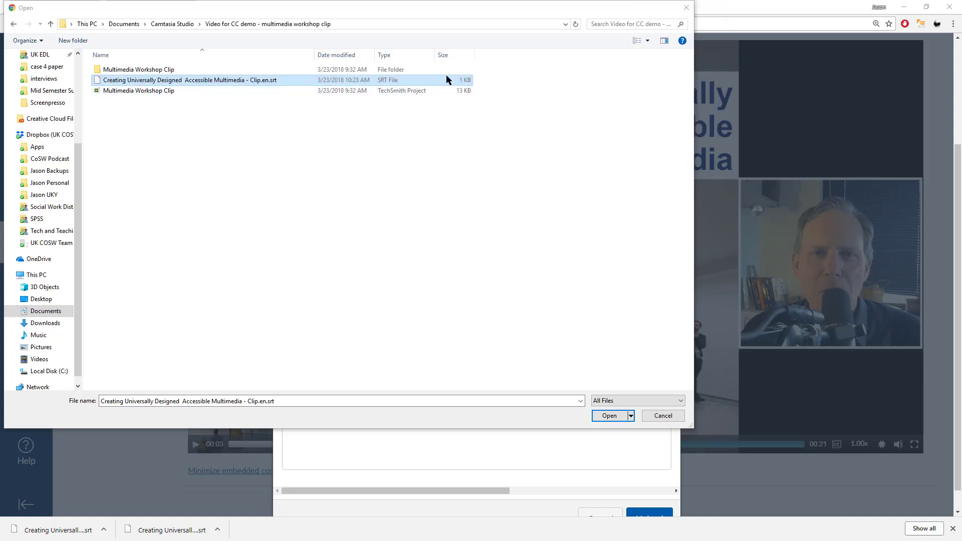
pyautogui.click(619, 414)
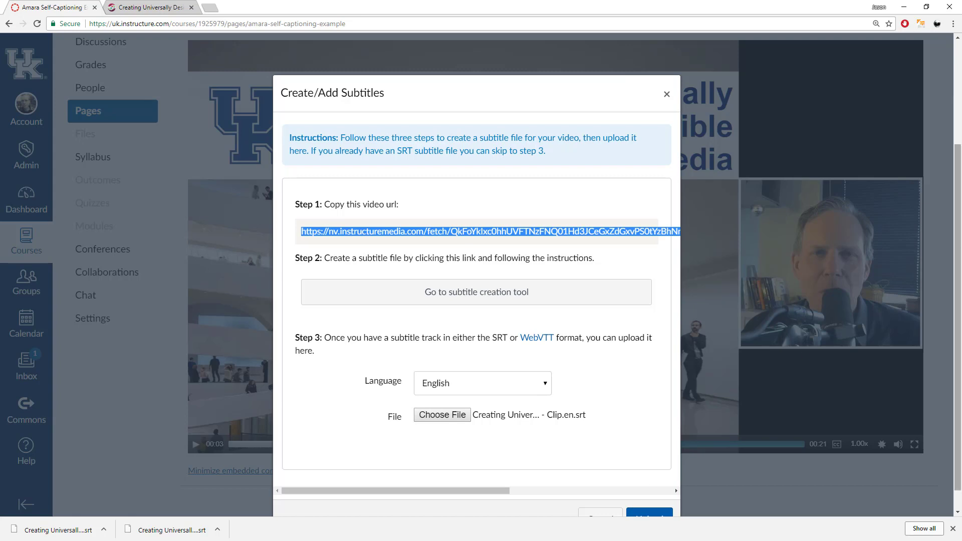
pyautogui.scroll(-1, 615, 421)
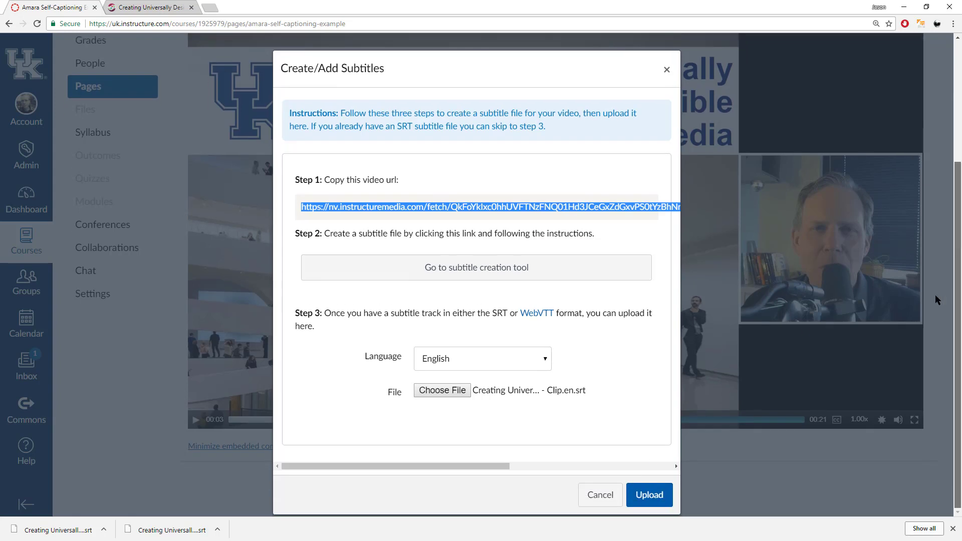
# Upload the English .srt subtitles and reload the Canvas page.
pyautogui.click(647, 495)
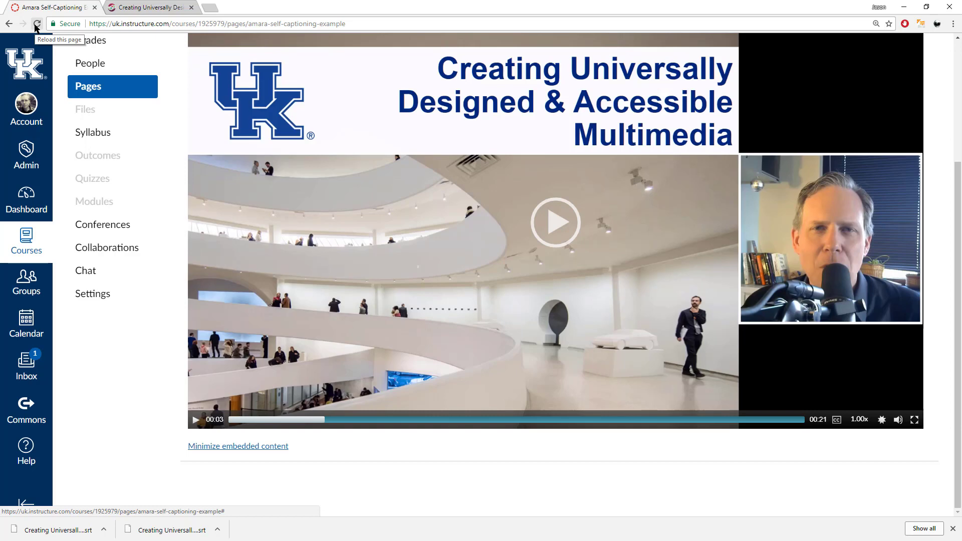
pyautogui.click(37, 24)
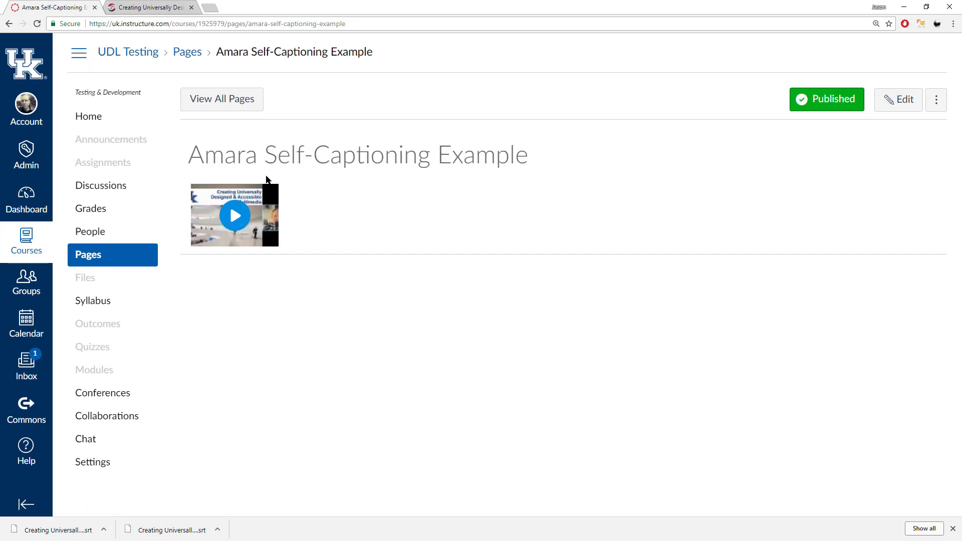
# Play the embedded video, switch its CC menu to English, and resume playback.
pyautogui.click(236, 215)
pyautogui.scroll(-3, 468, 215)
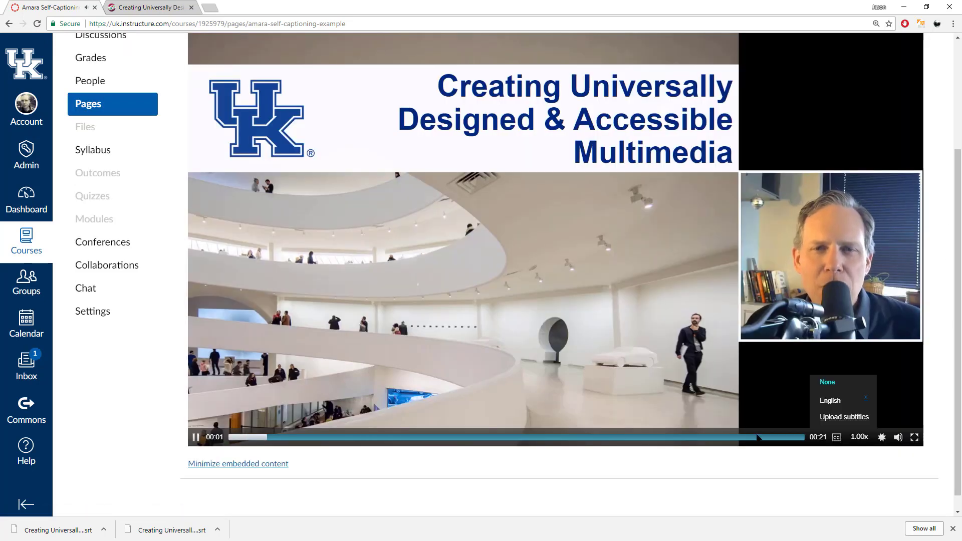
pyautogui.click(233, 432)
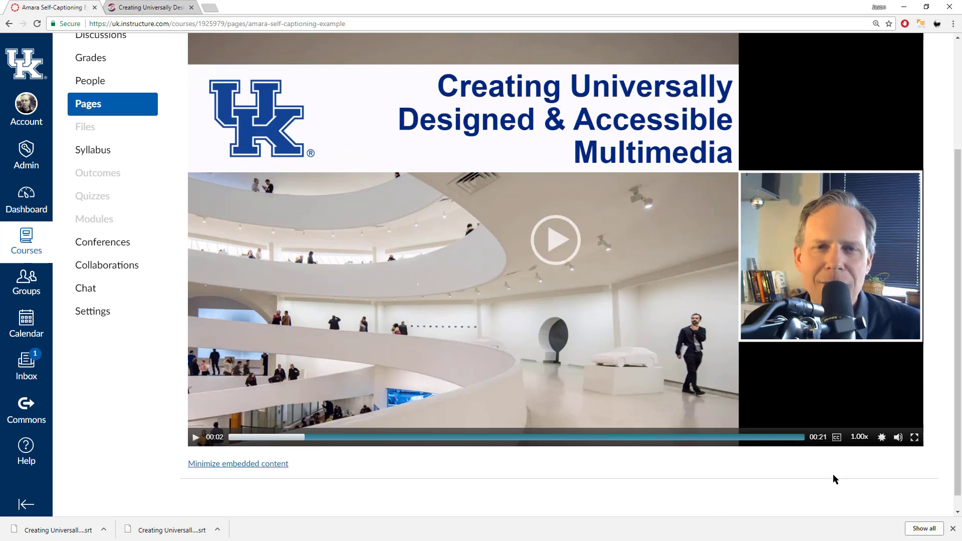
pyautogui.moveTo(839, 448)
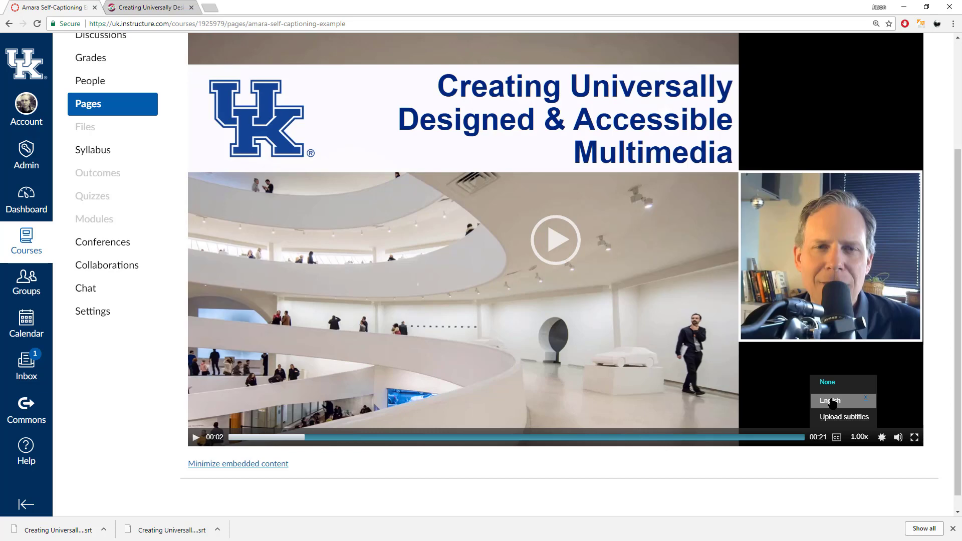
pyautogui.click(830, 401)
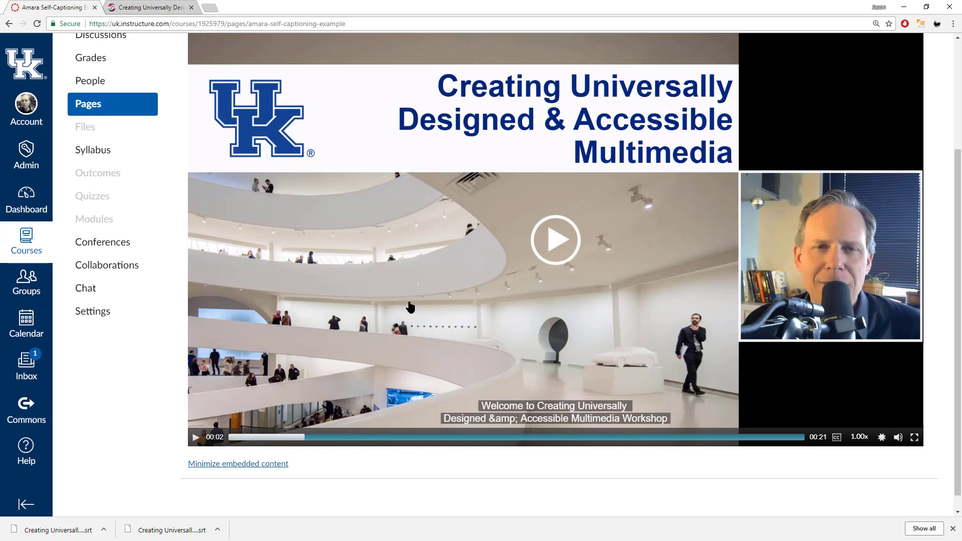
pyautogui.click(552, 240)
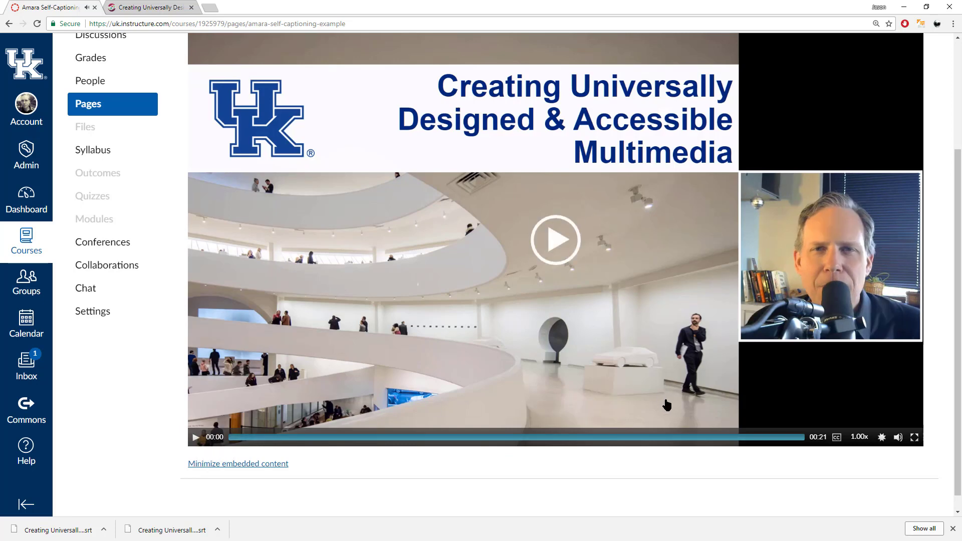
# Seek the video to 00:04 so the welcome caption appears.
pyautogui.click(350, 438)
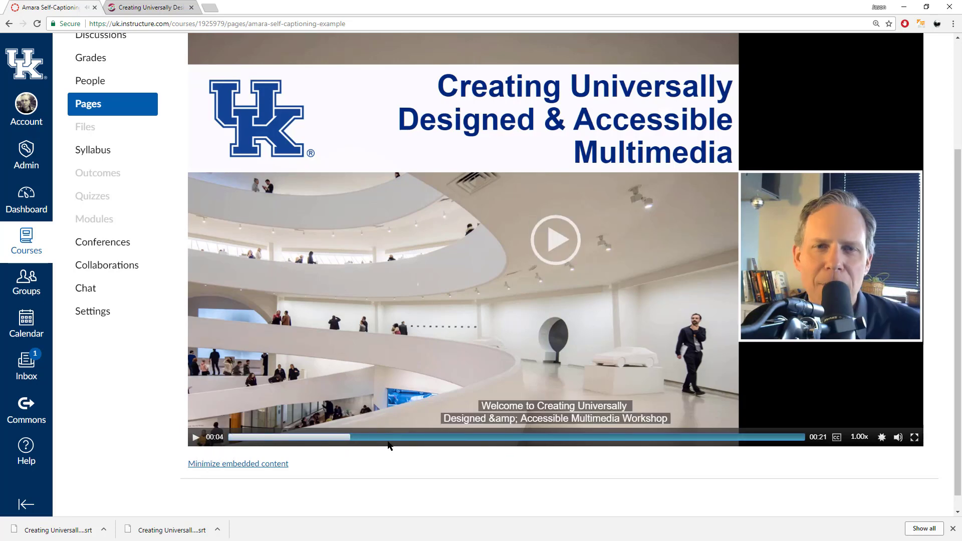